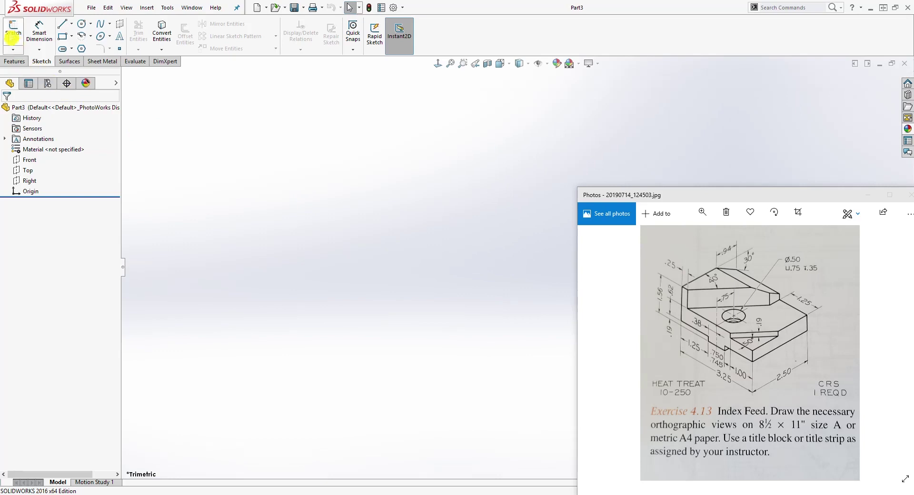
Step: Sketch a centre rectangle about 2.67 in wide and 1.74 in high on the Front plane, centred on the origin
left_click(13, 28)
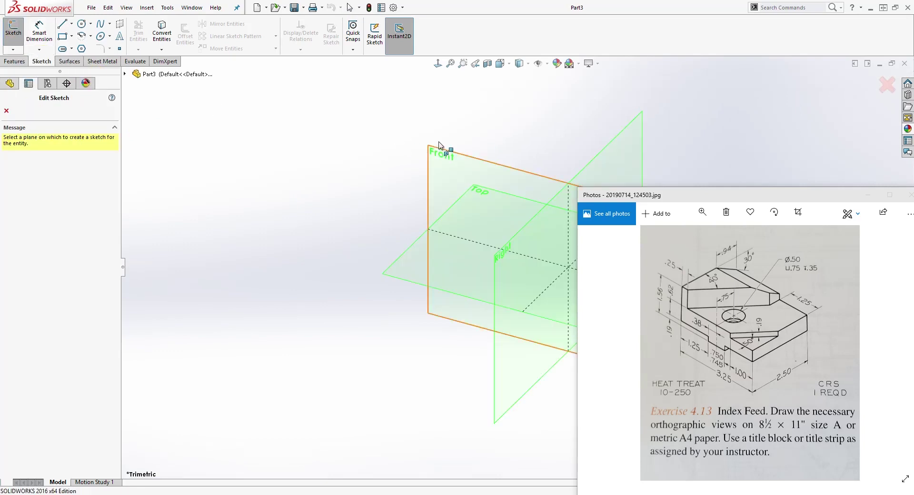
left_click(443, 169)
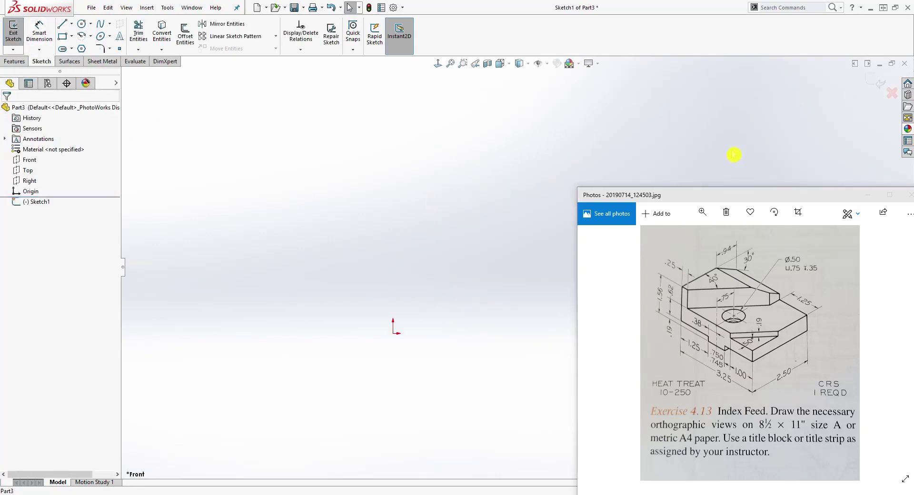
left_click(71, 36)
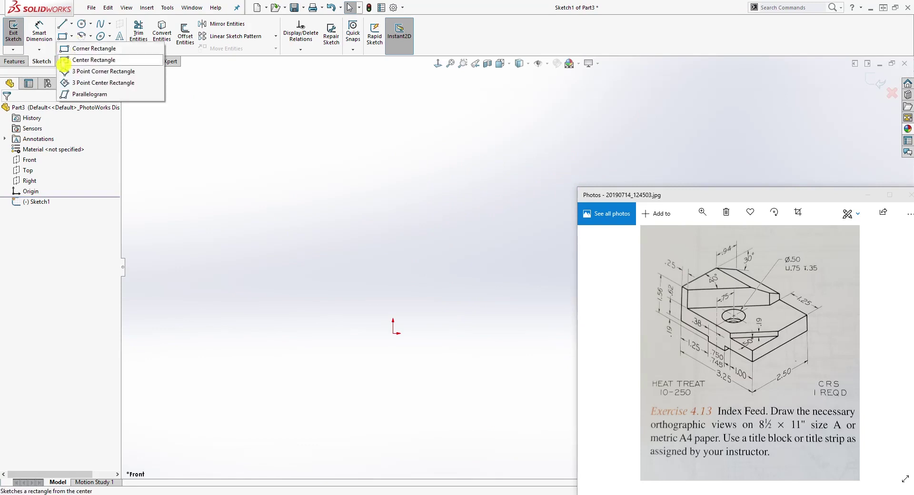
left_click(71, 59)
left_click(393, 333)
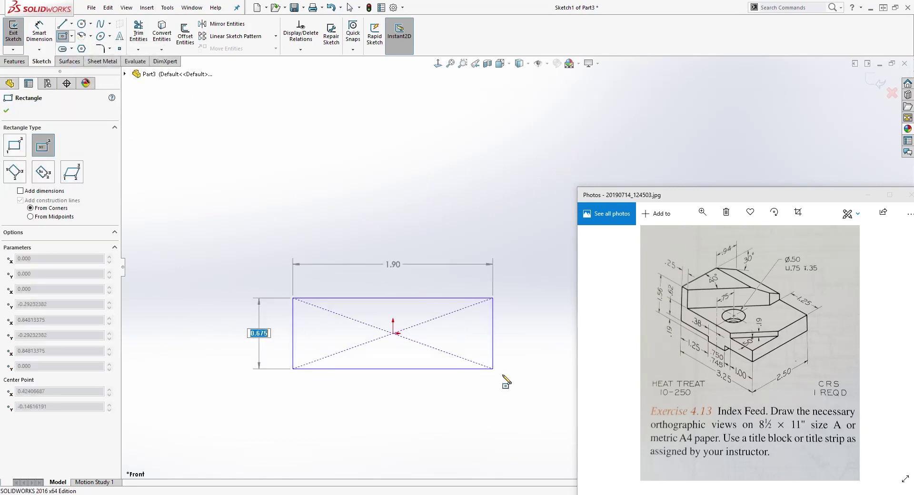
left_click(549, 424)
key("Escape")
scroll(528, 417, "up", 1)
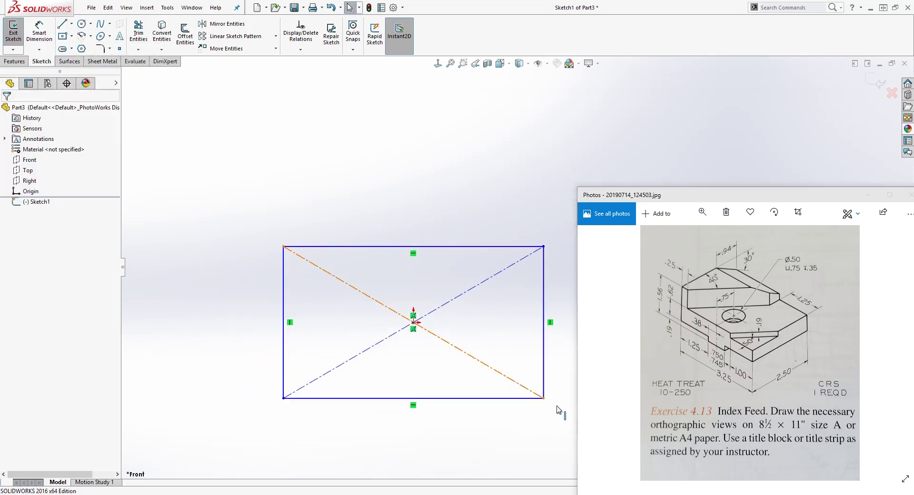
scroll(558, 408, "down", 1)
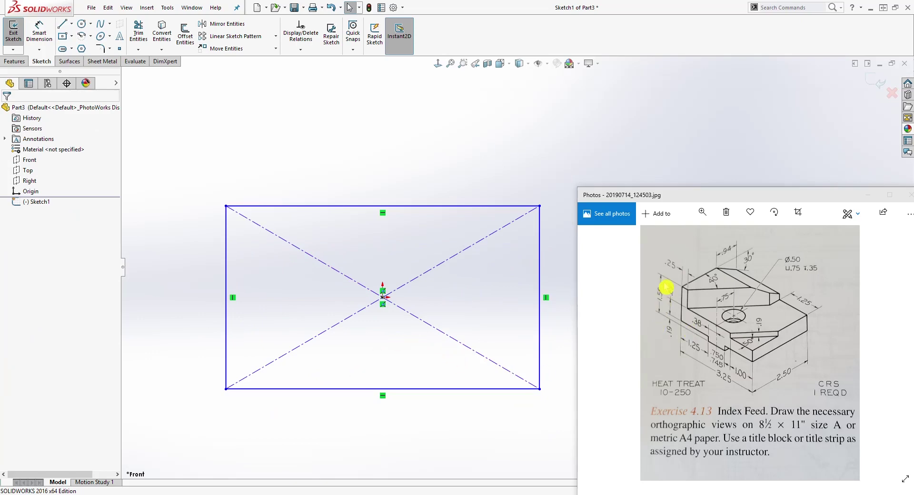
Step: Dimension the rectangle to 1.56 in high and 3.25 in wide
right_click_drag(455, 448, 447, 409)
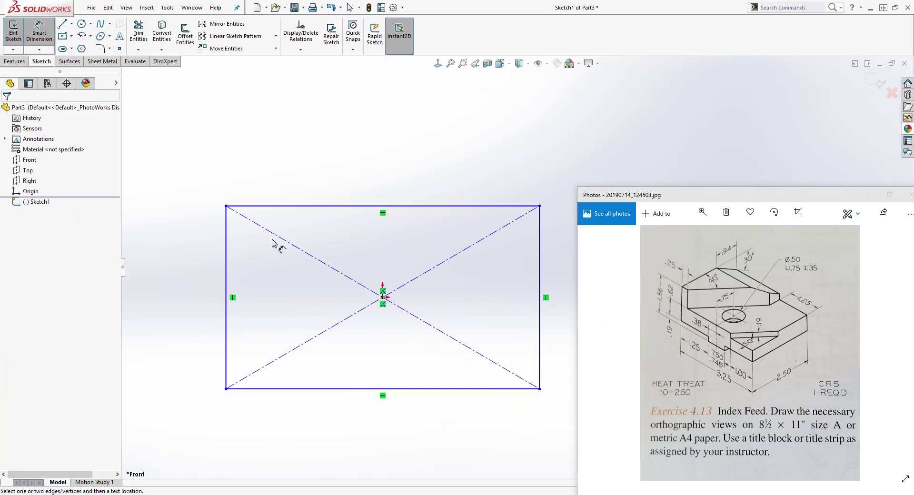
left_click(226, 251)
left_click(169, 252)
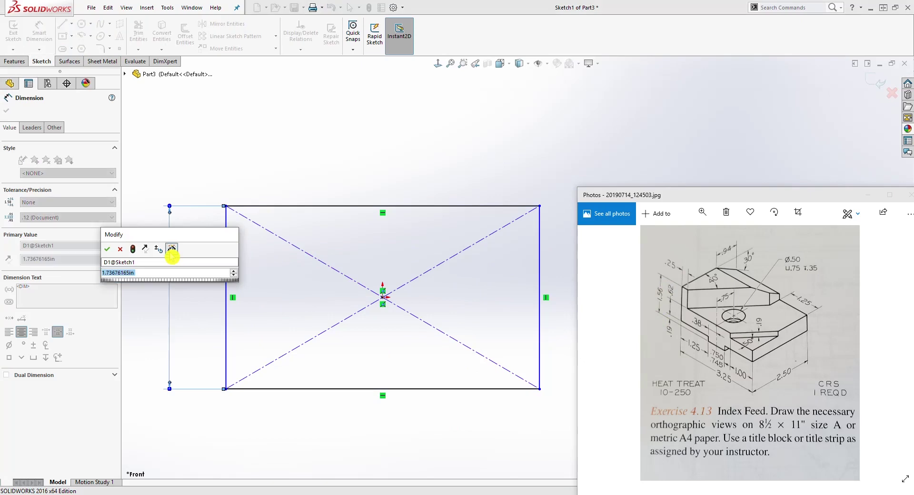
type("1.56")
key("Return")
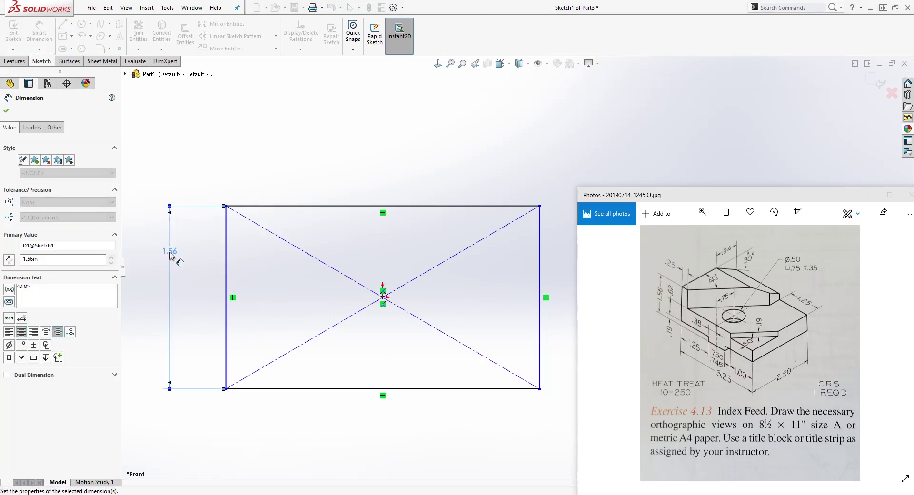
left_click(431, 389)
left_click(421, 417)
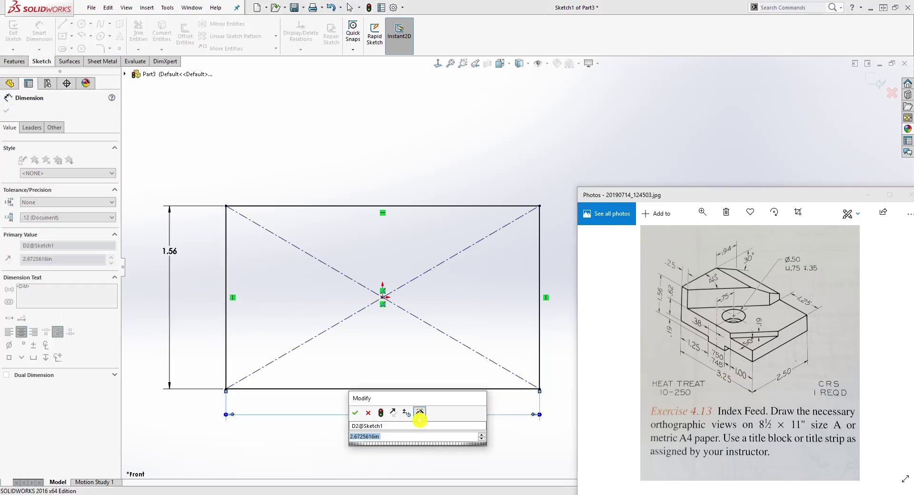
type("3.25")
key("Return")
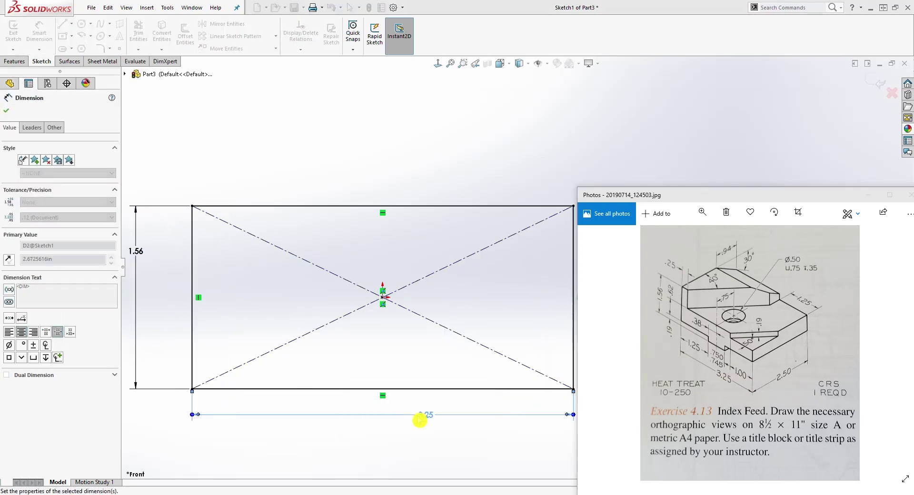
key("Escape")
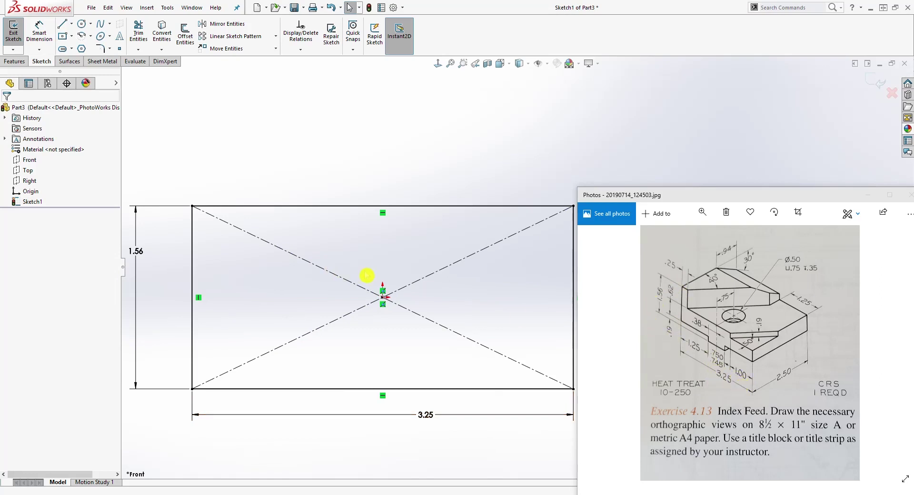
Step: Extrude the rectangle 2.50 in as a boss with the Mid Plane end condition
scroll(534, 339, "up", 3)
mouse_move(534, 339)
middle_mouse_down()
mouse_move(500, 322)
mouse_move(490, 369)
middle_mouse_up()
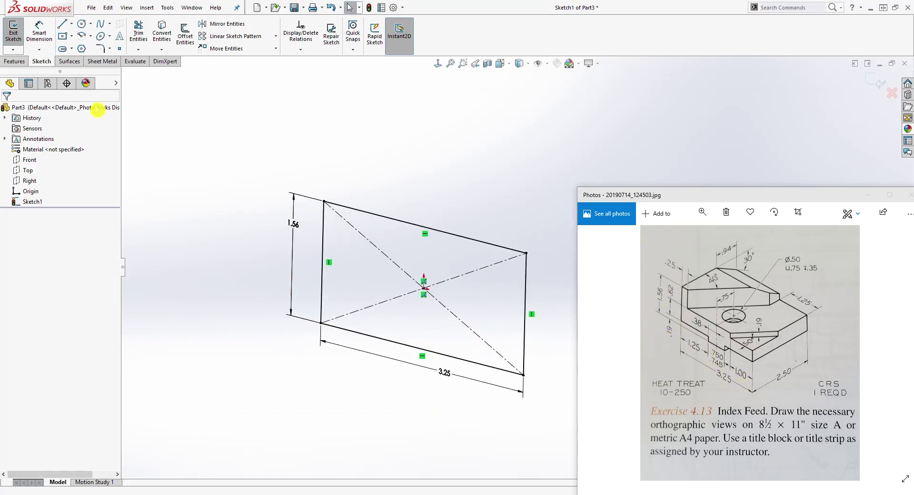
left_click(15, 61)
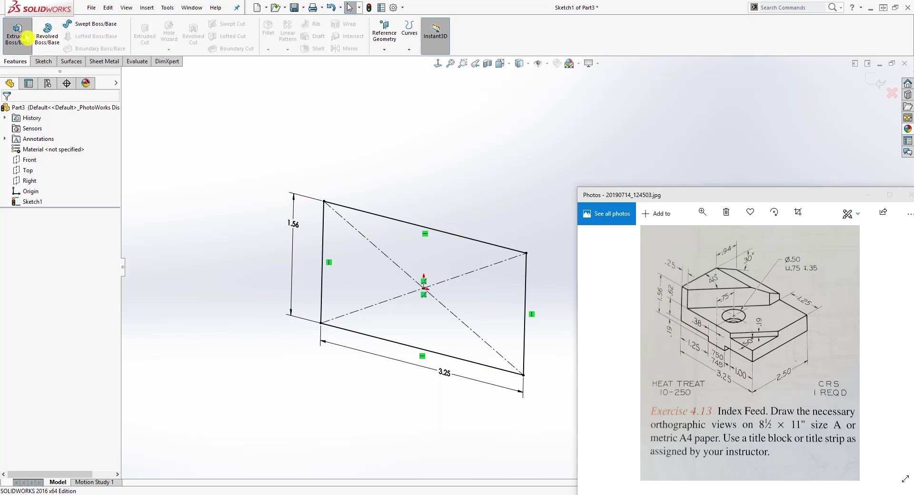
left_click(18, 33)
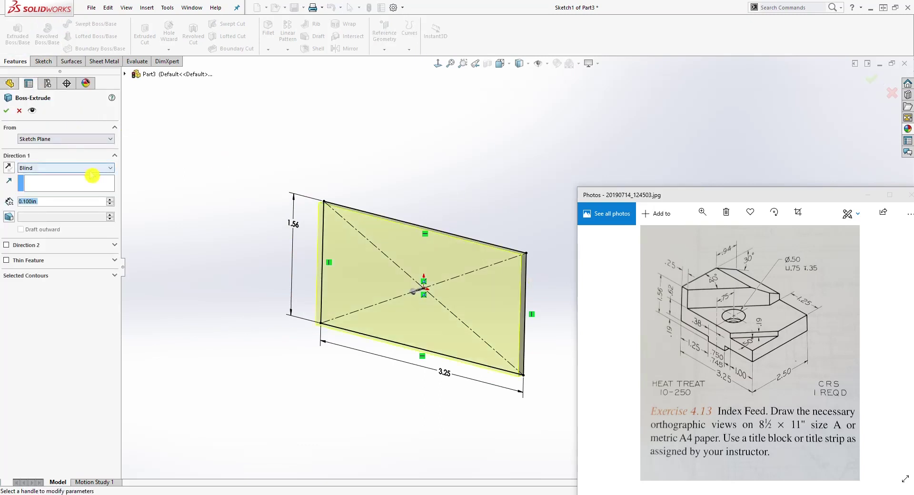
left_click(91, 170)
left_click(76, 209)
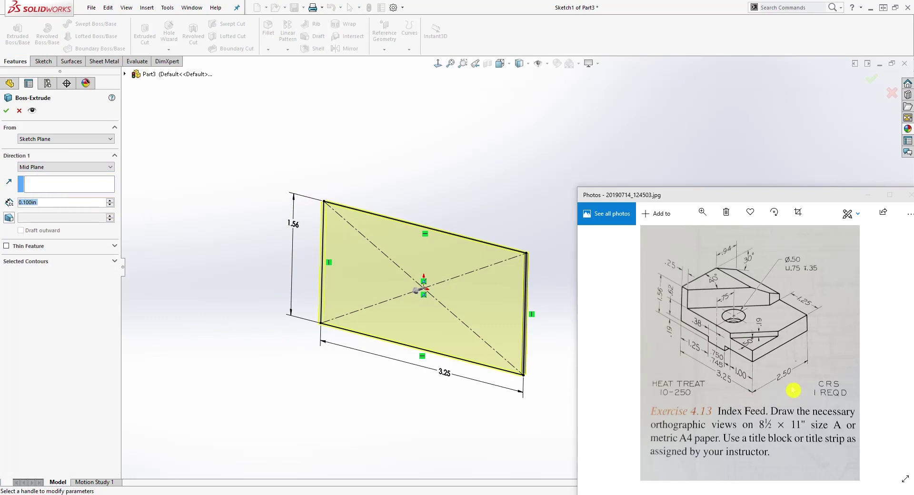
type("2.5")
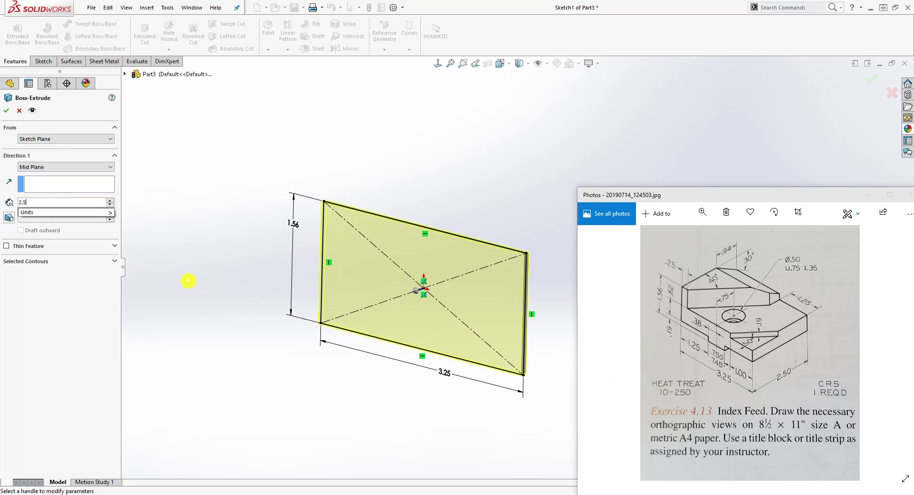
type("0")
key("Return")
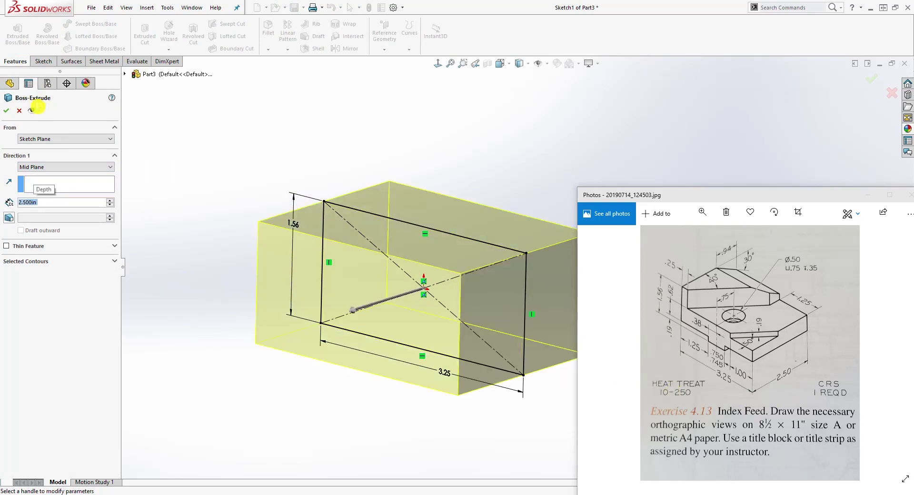
left_click(8, 112)
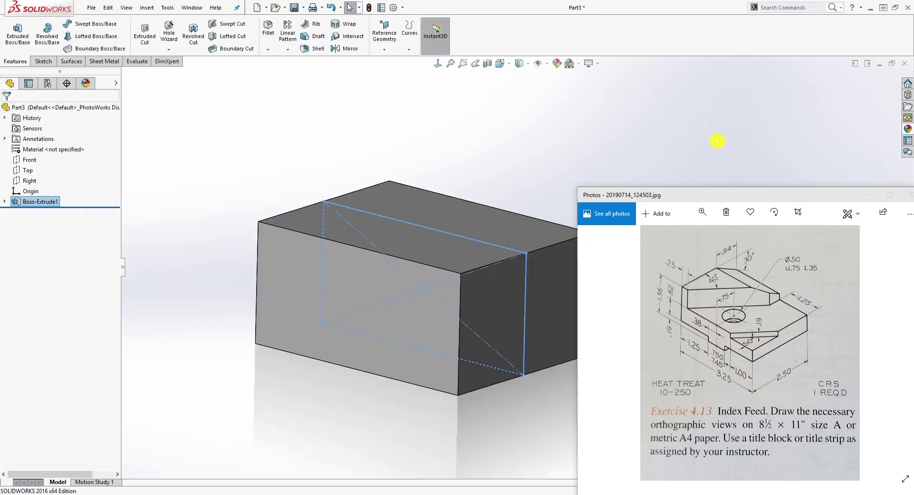
scroll(571, 135, "down", 2)
scroll(505, 366, "up", 2)
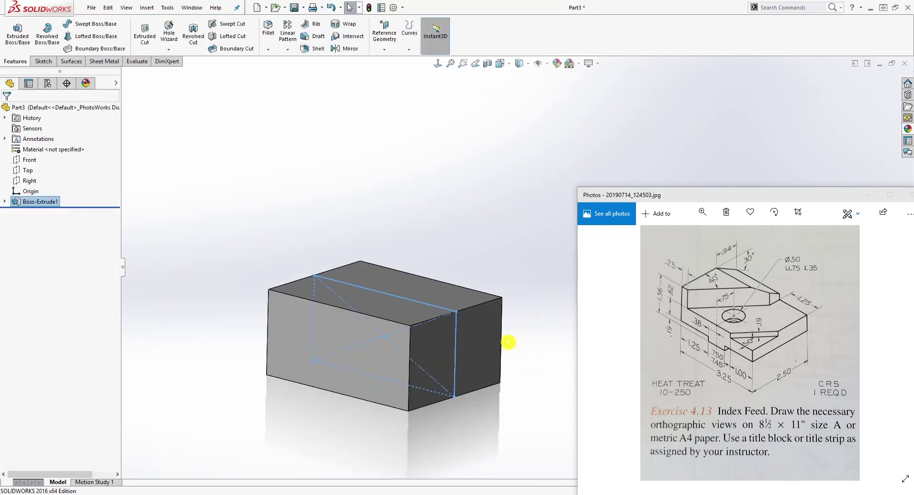
left_click(544, 375)
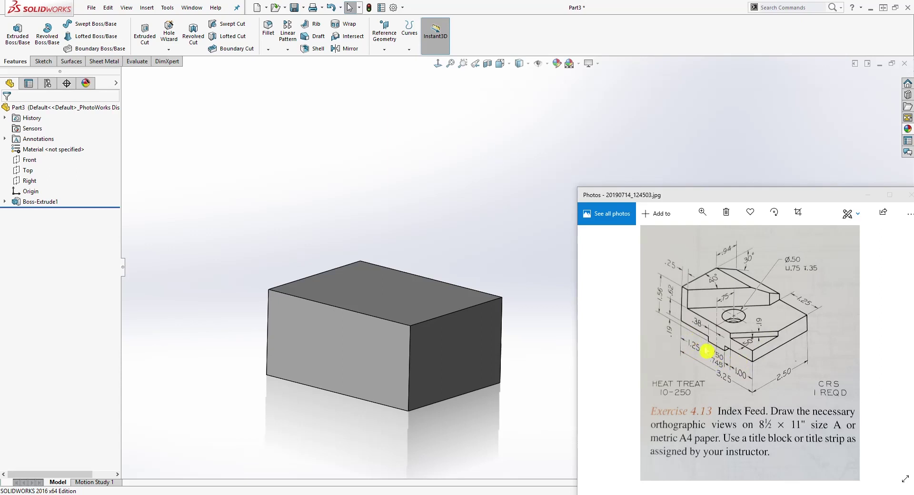
Step: Start a new sketch on the block's front 3.25 × 1.56 in face and view it square-on
left_click(354, 353)
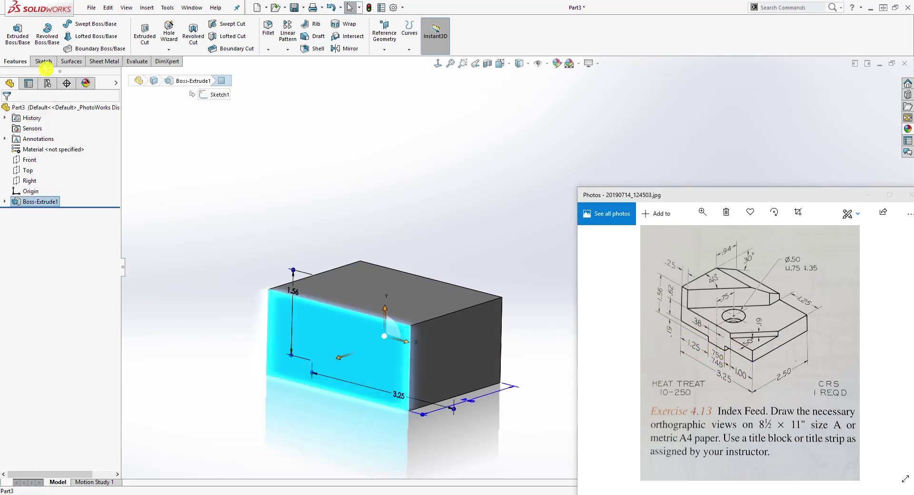
left_click(44, 61)
left_click(14, 31)
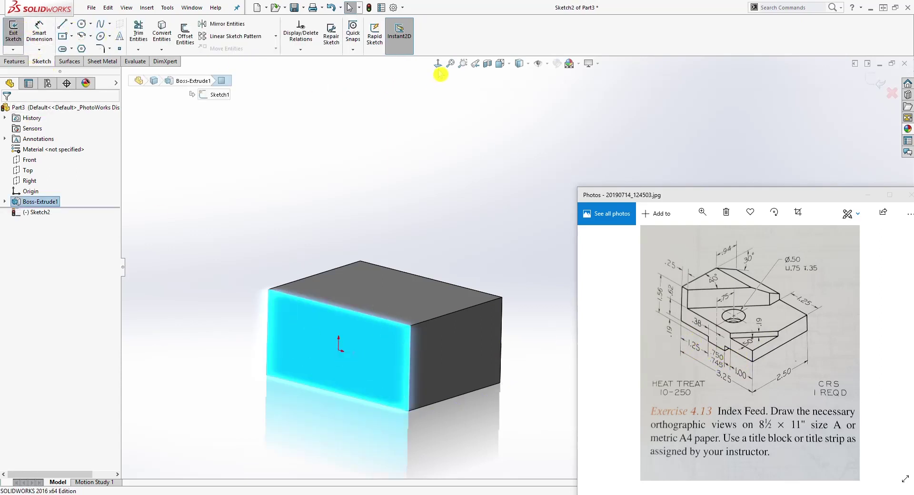
left_click(438, 63)
scroll(814, 132, "down", 1)
scroll(671, 128, "up", 2)
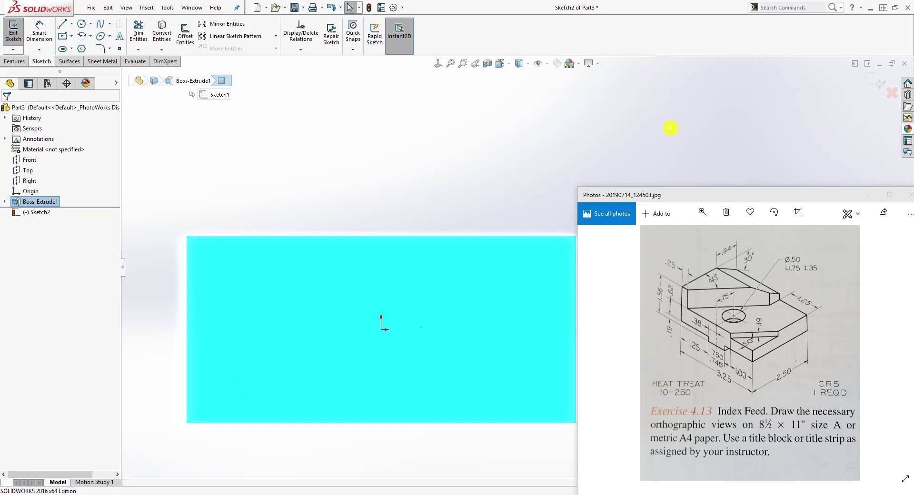
scroll(507, 304, "down", 1)
scroll(538, 316, "up", 3)
scroll(558, 318, "down", 3)
scroll(529, 312, "up", 1)
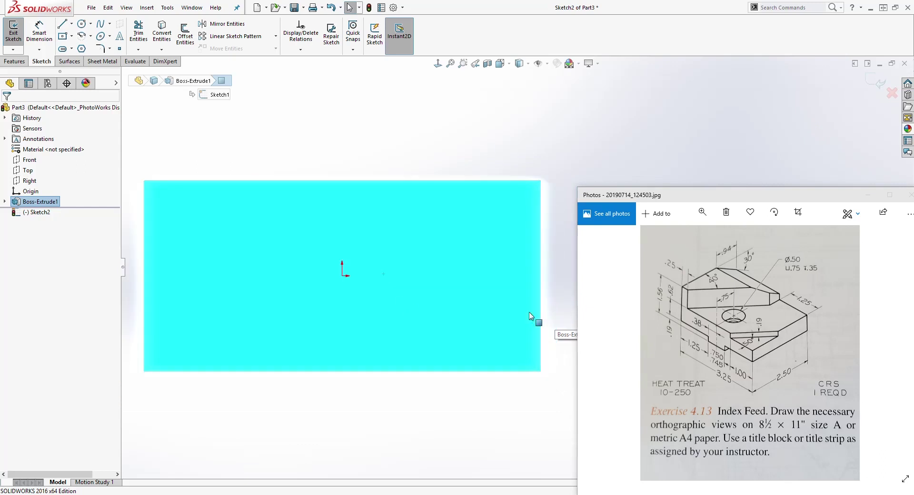
key("Escape")
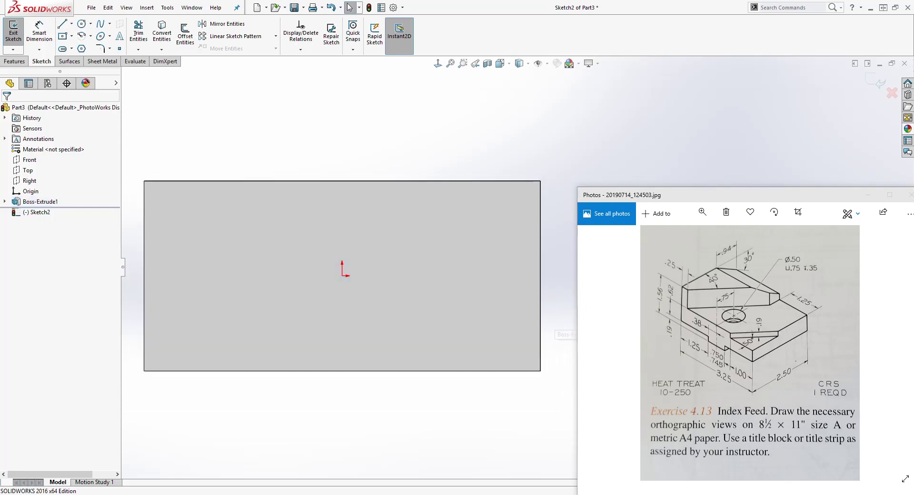
Step: Sketch a corner rectangle about 1.07 in wide and 0.38 in high from the front face's lower-left corner
left_click(71, 37)
left_click(90, 46)
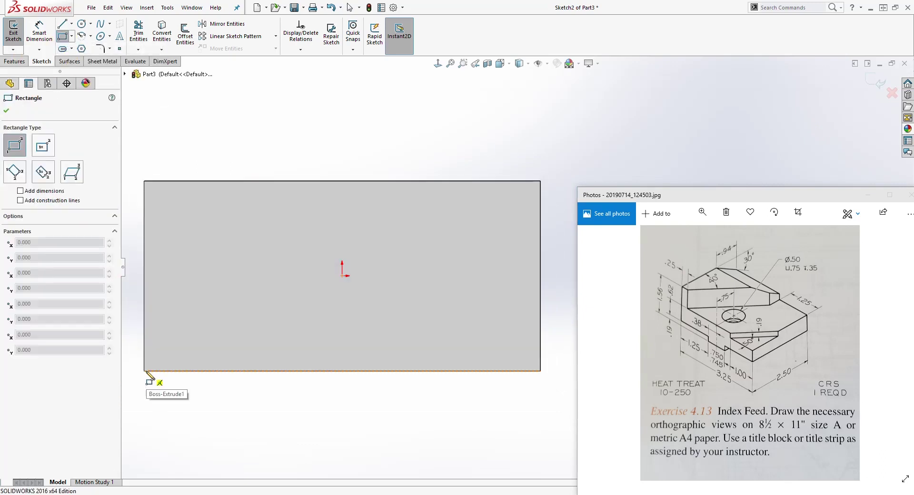
left_click(144, 371)
left_click(275, 324)
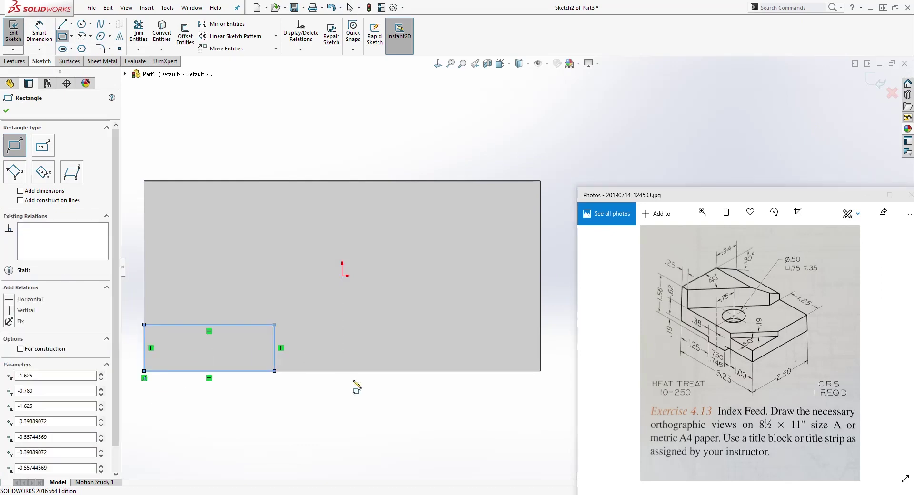
left_click(385, 372)
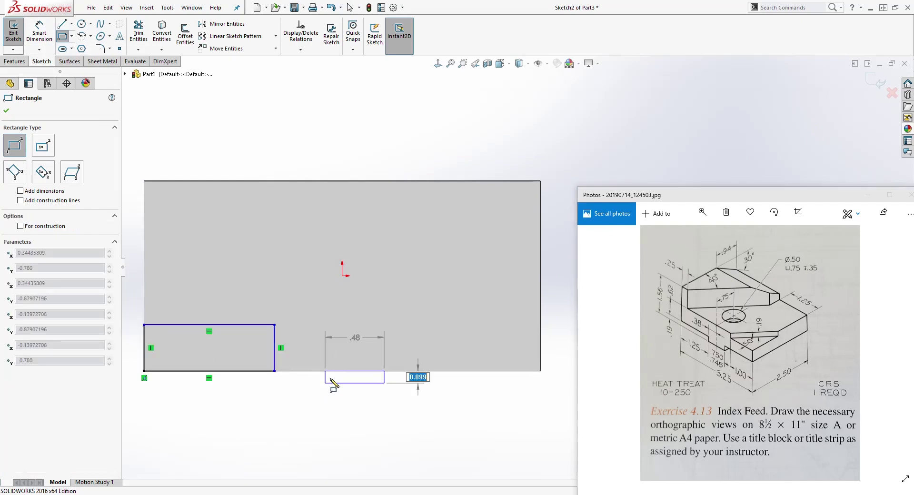
key("Escape")
Step: Sketch a second corner rectangle about 1.00 in wide and 0.35 in high from the front face's lower-right corner
left_click(67, 48)
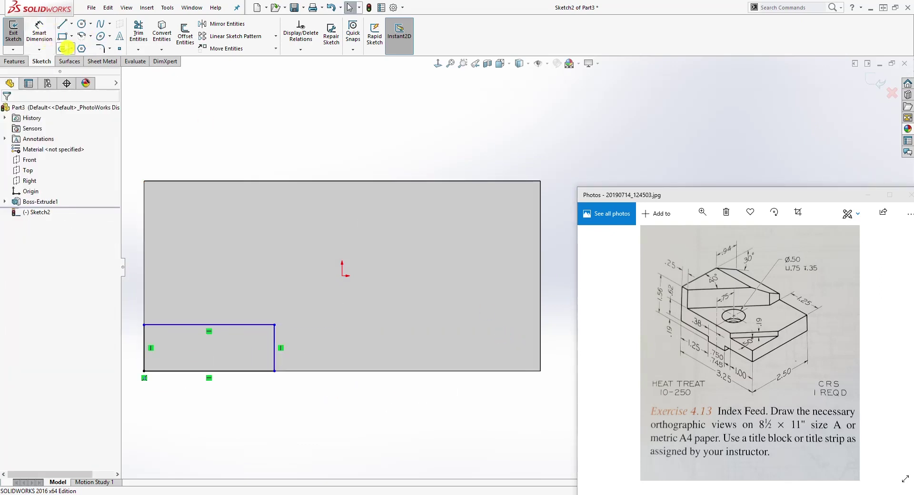
left_click(67, 40)
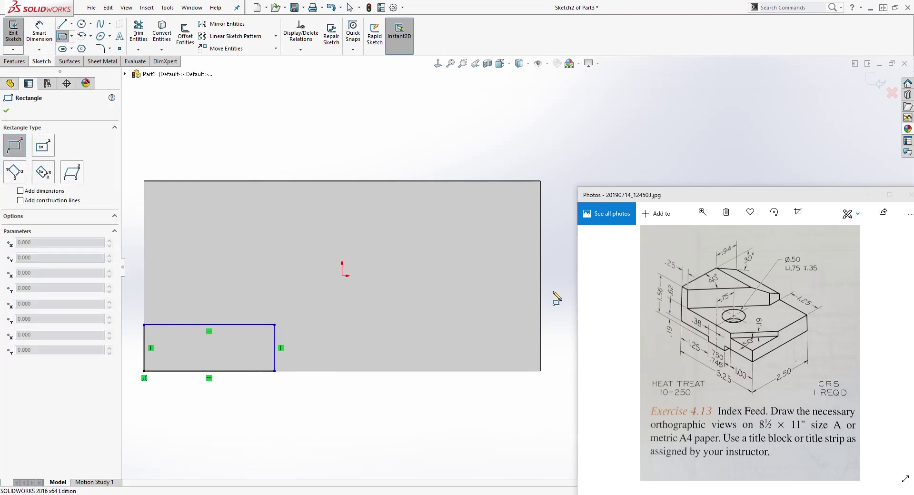
left_click(540, 371)
left_click(419, 329)
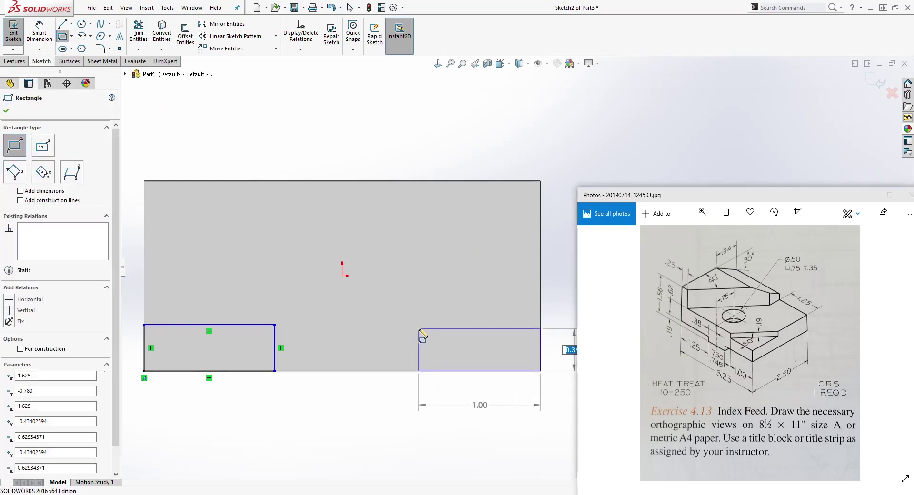
key("Escape")
scroll(424, 336, "down", 3)
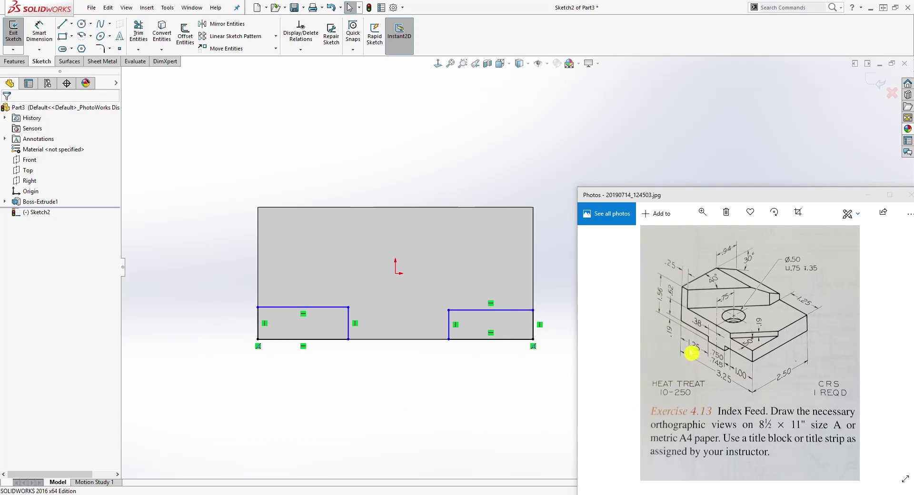
Step: Dimension the lower-left rectangle's width as 1.25 in
key("d")
left_click(305, 340)
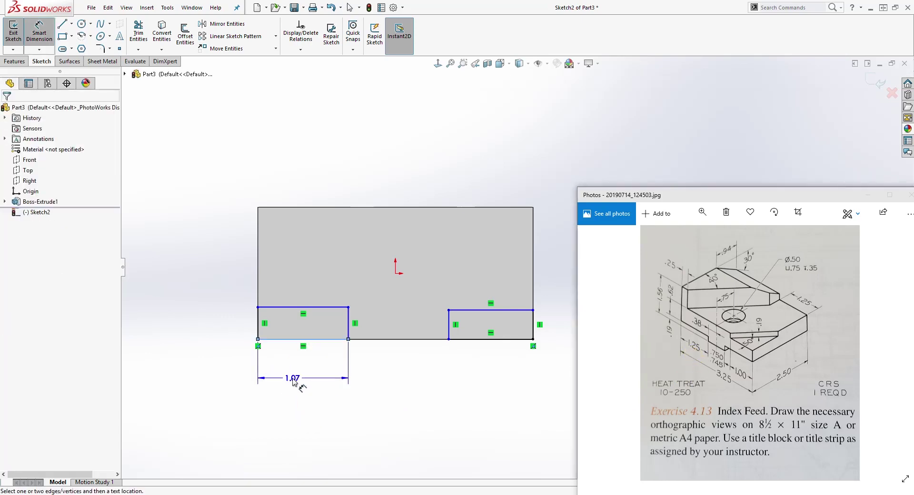
left_click(293, 381)
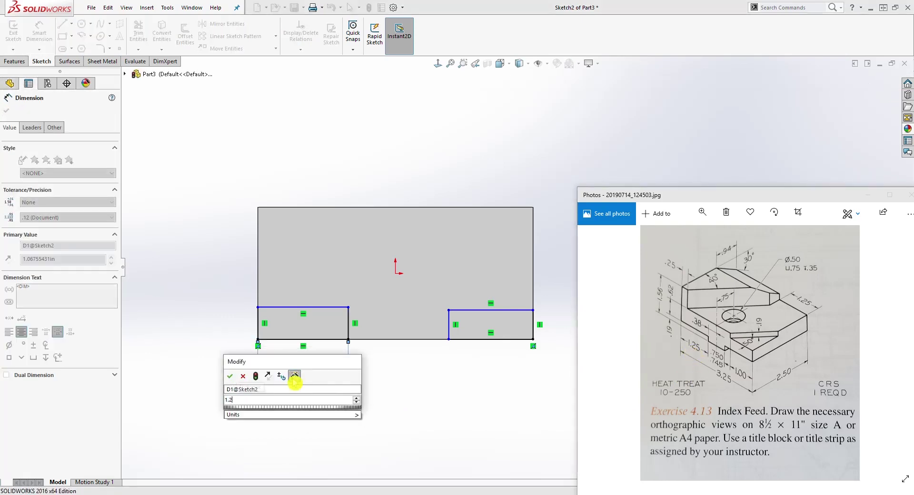
key("Return")
key("Escape")
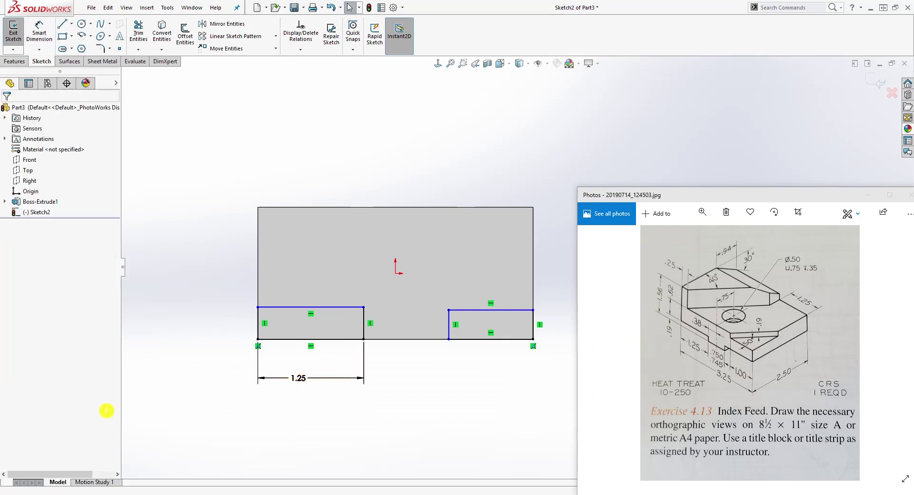
Step: Dimension the gap between the two rectangles' inner vertical sides as 0.75 in
key("d")
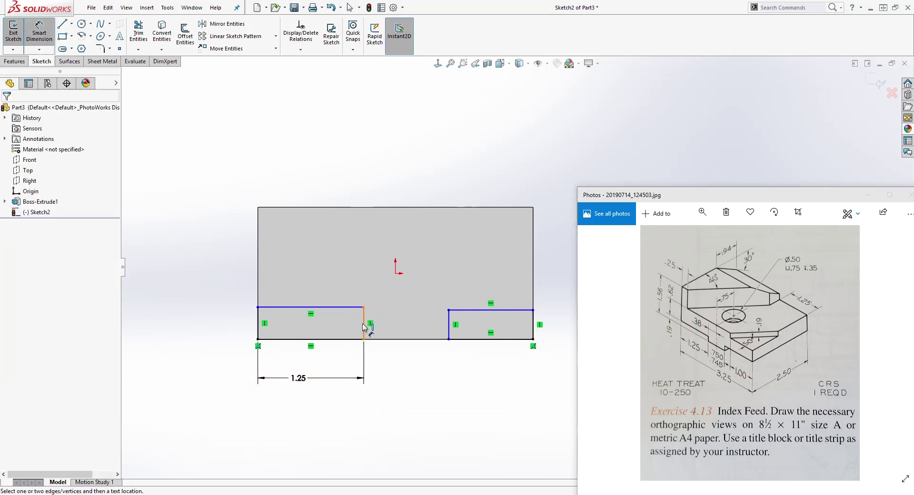
left_click(364, 328)
left_click(449, 325)
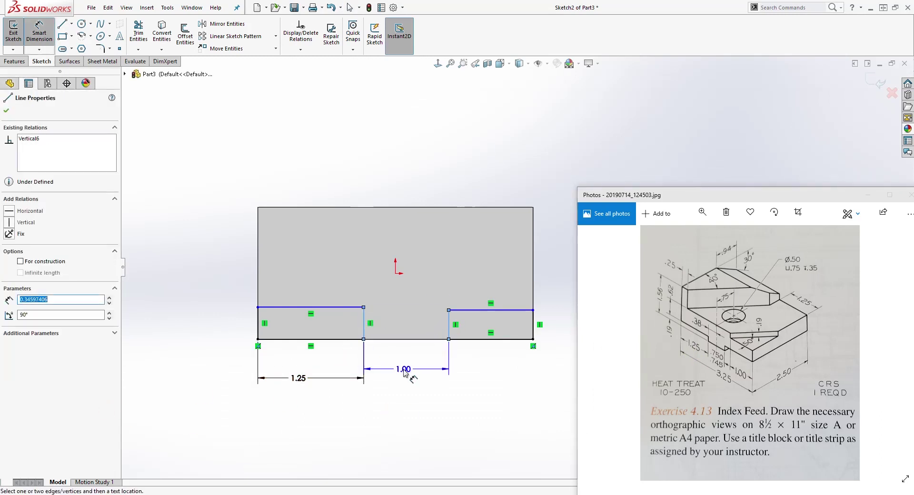
left_click(405, 373)
key("BackSpace")
type(".7")
key("Return")
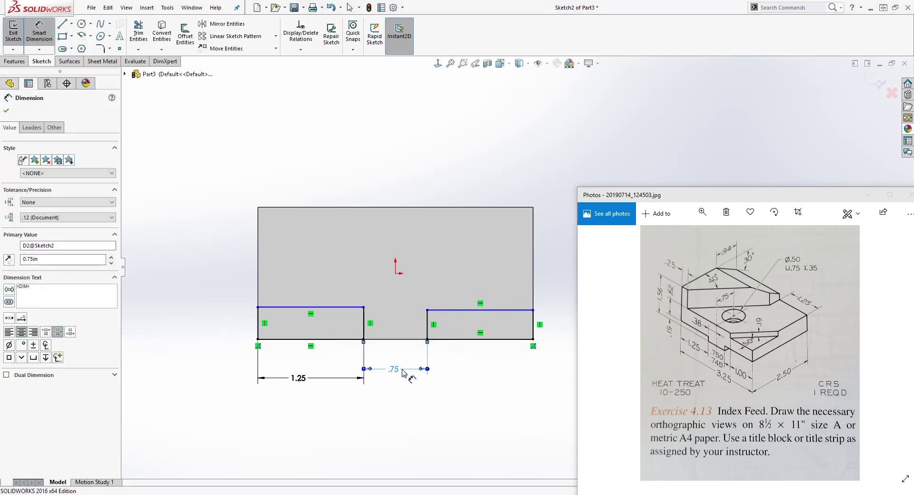
key("Escape")
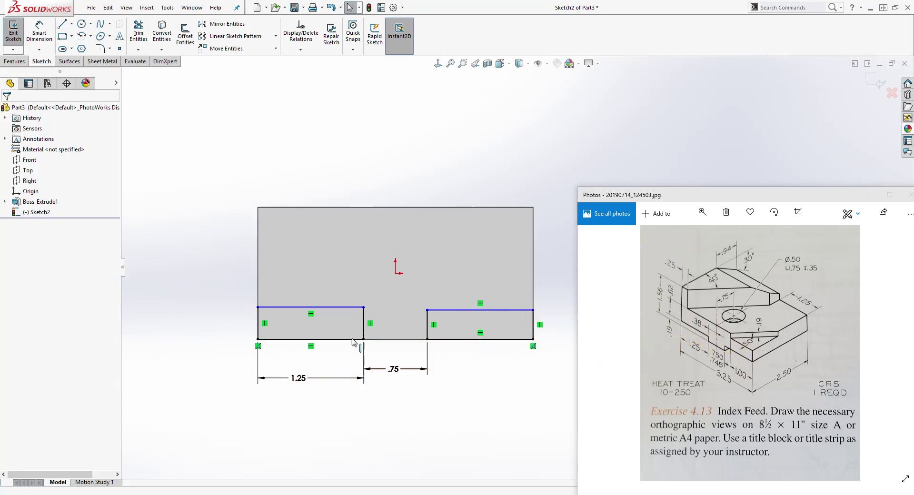
Step: Dimension the lower-left rectangle's height as 0.19 in between its upper and lower sides
right_click_drag(284, 405, 271, 343)
left_click(277, 308)
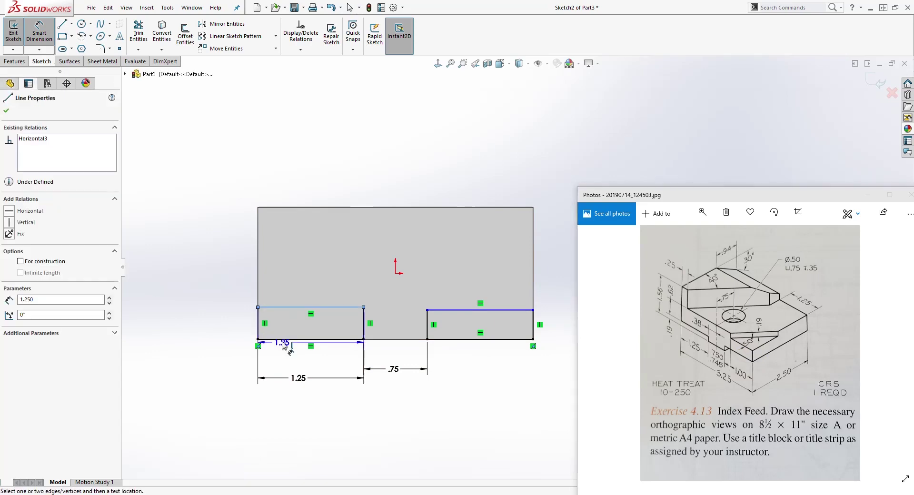
left_click(286, 340)
left_click(218, 326)
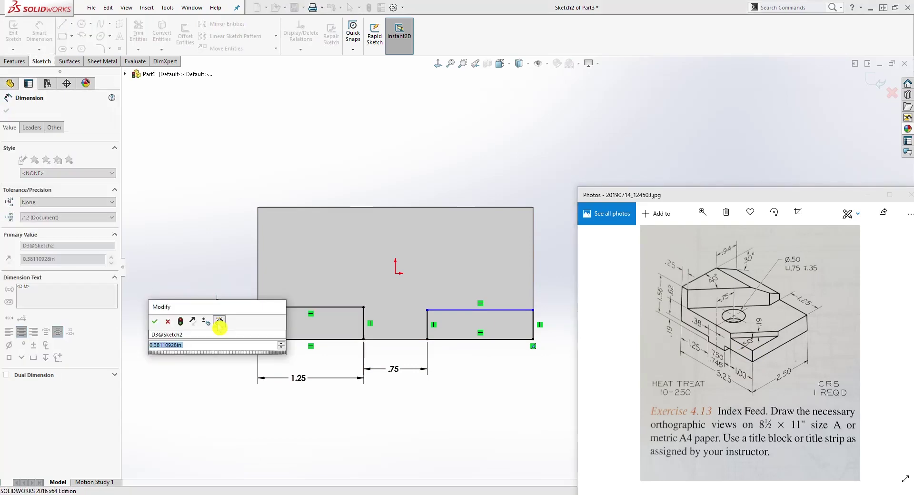
key("Return")
key("Escape")
Step: Add a Horizontal relation between the upper inner corners of the two rectangles
left_click(428, 310)
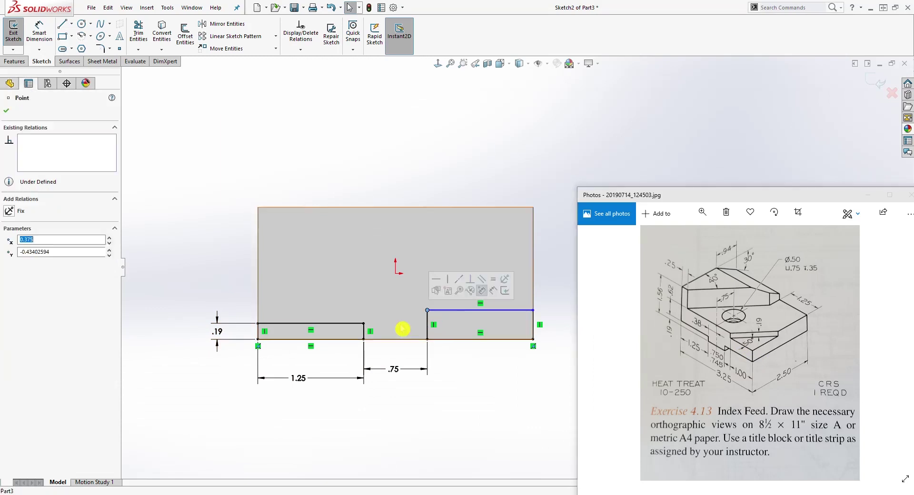
left_click(364, 324, "ctrl")
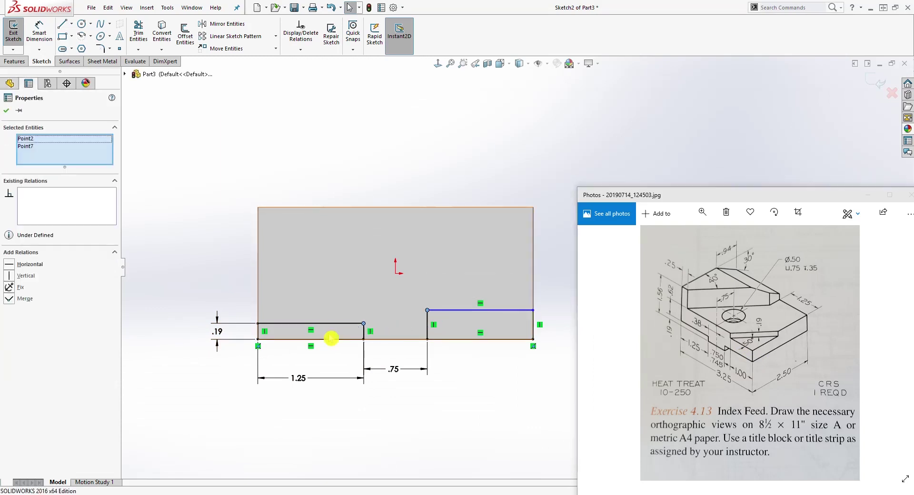
left_click(9, 265)
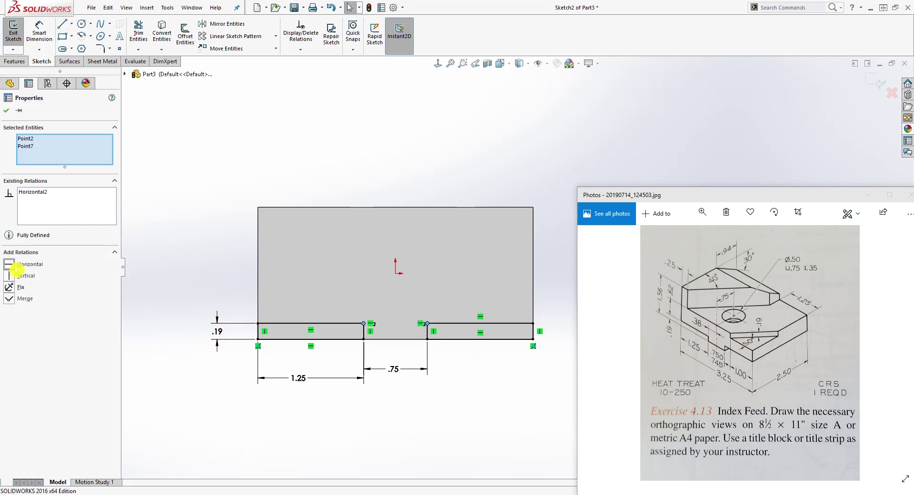
key("Escape")
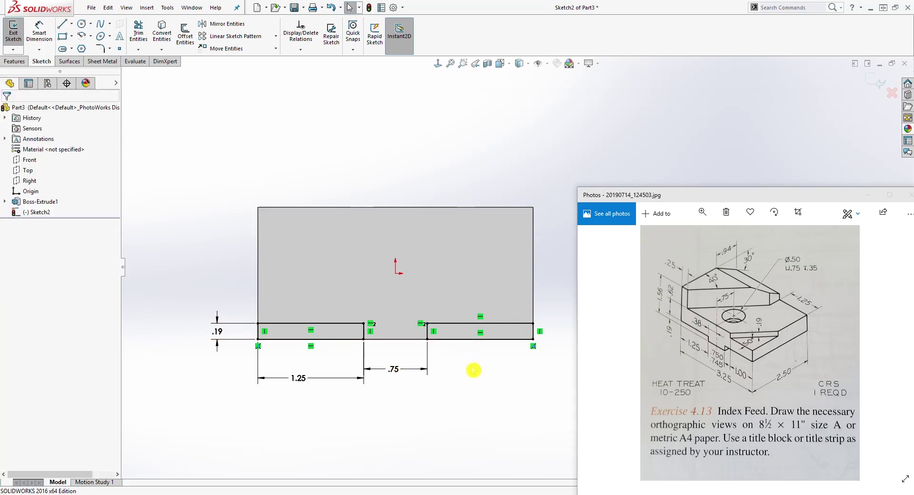
Step: Cut both corner rectangles through the block with an Extruded Cut using the Up To Next end condition
mouse_move(463, 349)
middle_mouse_down()
mouse_move(445, 343)
mouse_move(428, 363)
middle_mouse_up()
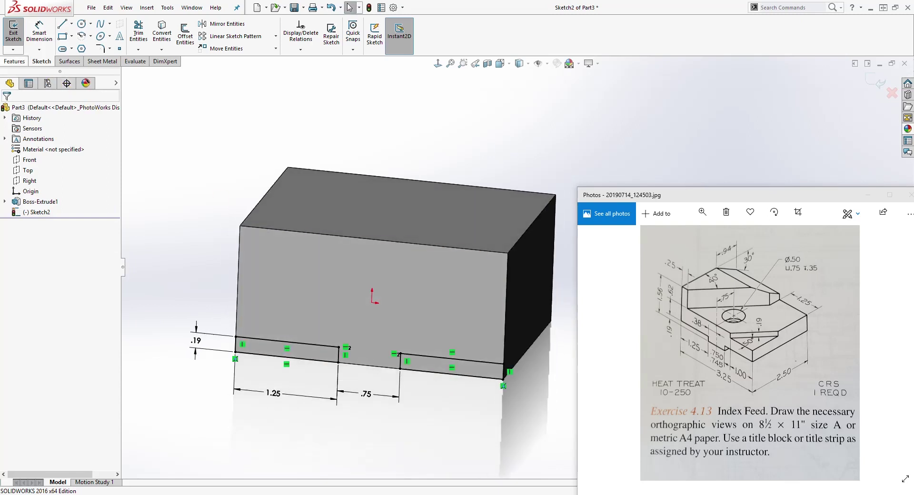
left_click(14, 61)
left_click(145, 36)
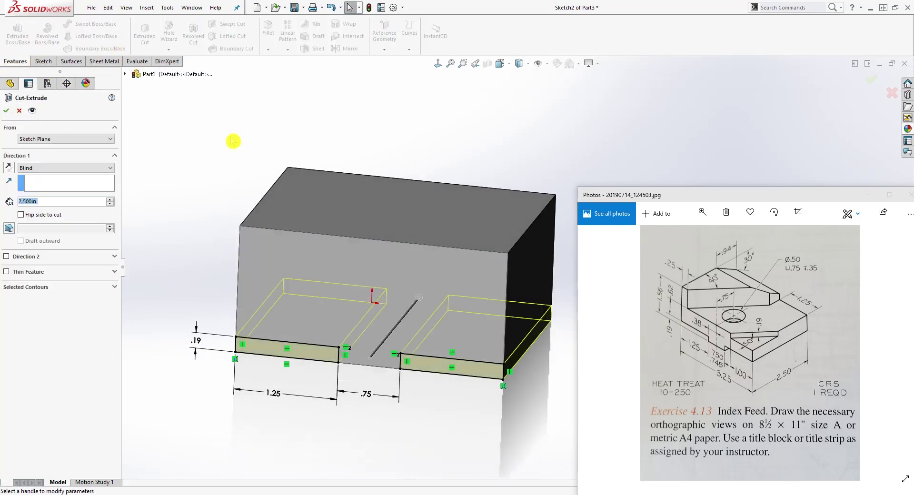
left_click(79, 168)
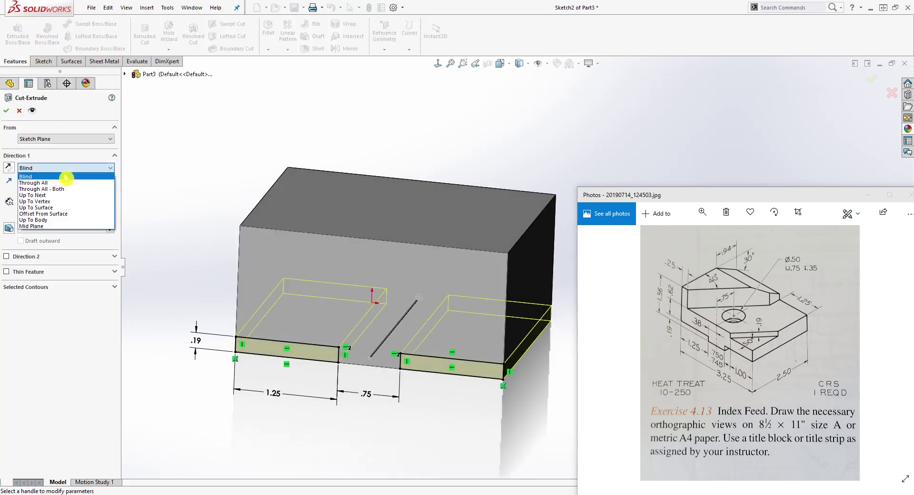
left_click(47, 195)
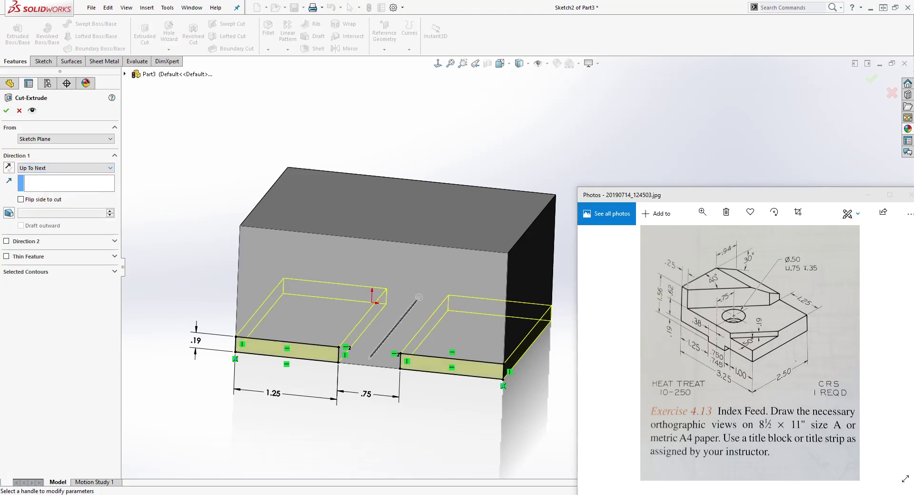
key("Return")
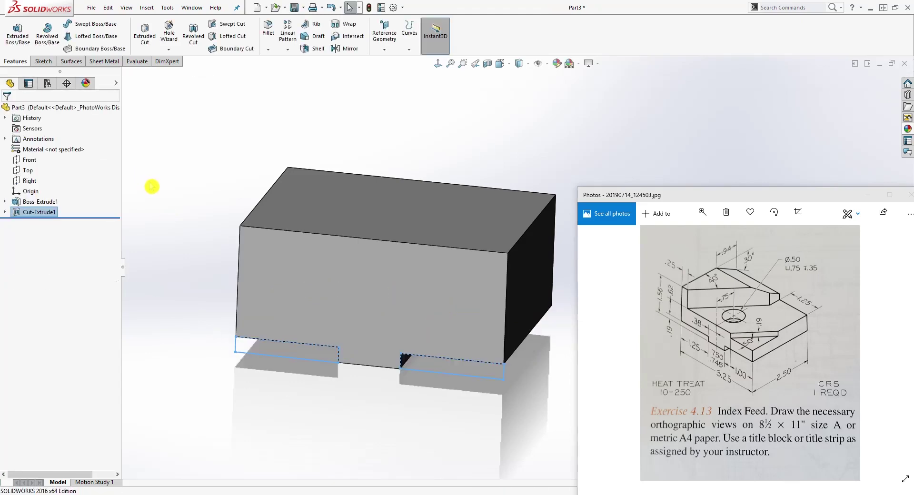
left_click(194, 208)
left_click(438, 381)
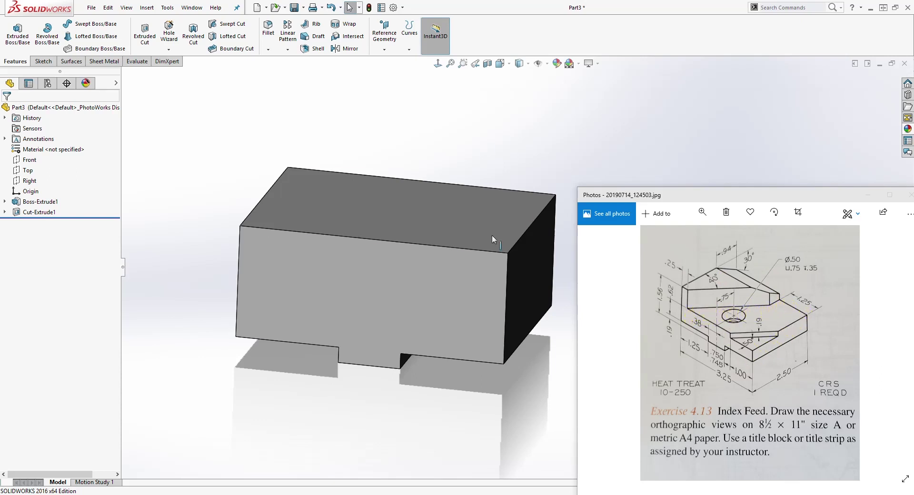
Step: Start a new sketch on the block's top face and view it square-on
left_click(419, 210)
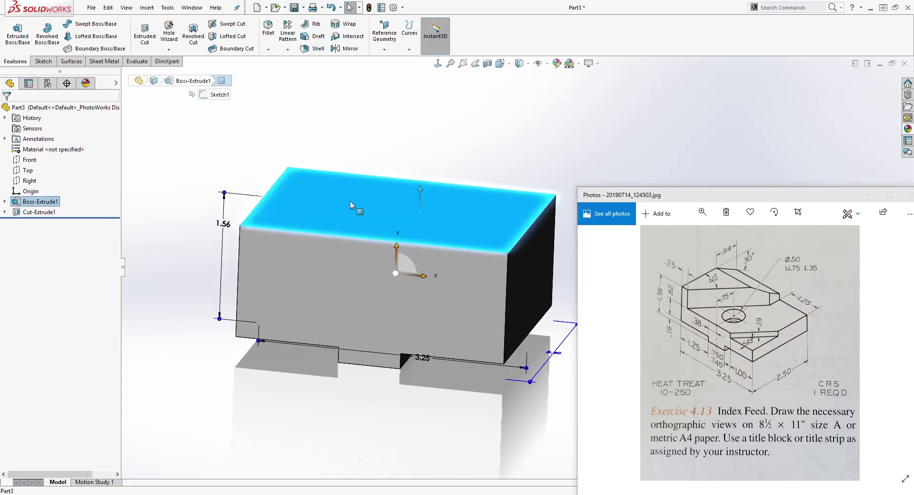
left_click(42, 61)
left_click(14, 29)
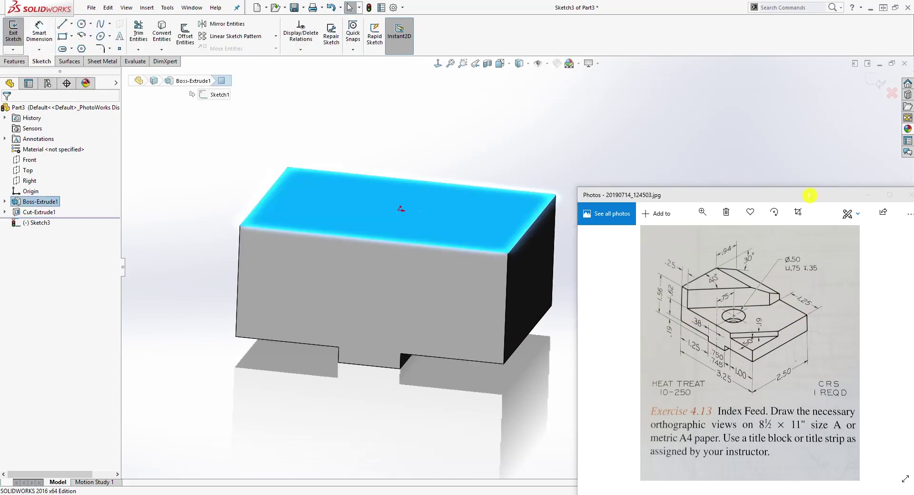
left_click(437, 64)
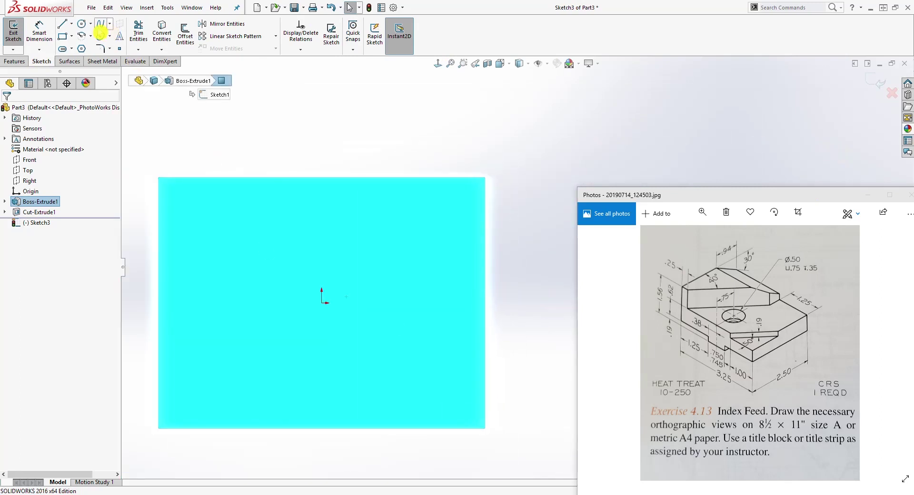
Step: Sketch a closed line profile over the top face's right side, starting about 0.43 in from the lower-left corner with a diagonal followed by a vertical line
left_click(62, 24)
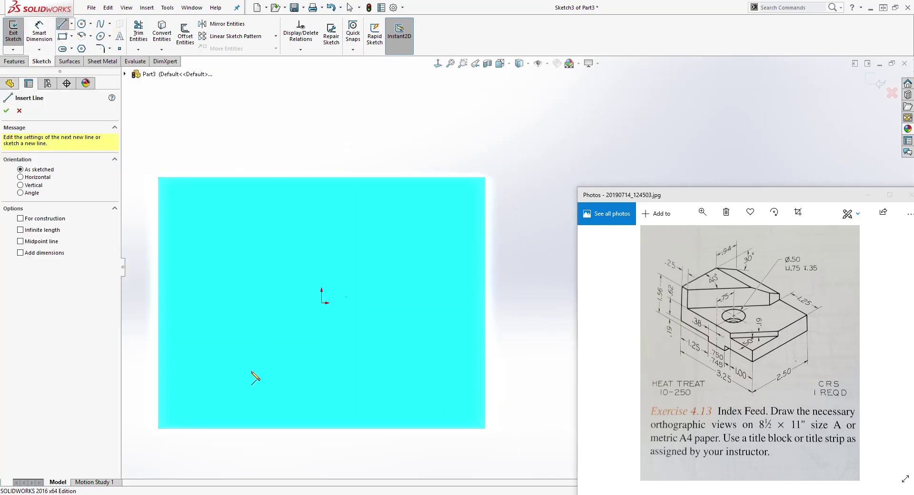
left_click(201, 428)
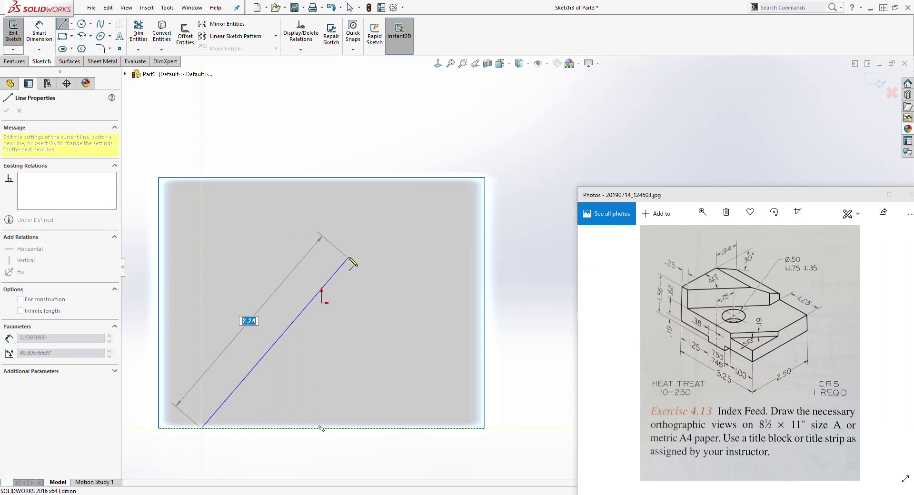
left_click(354, 239)
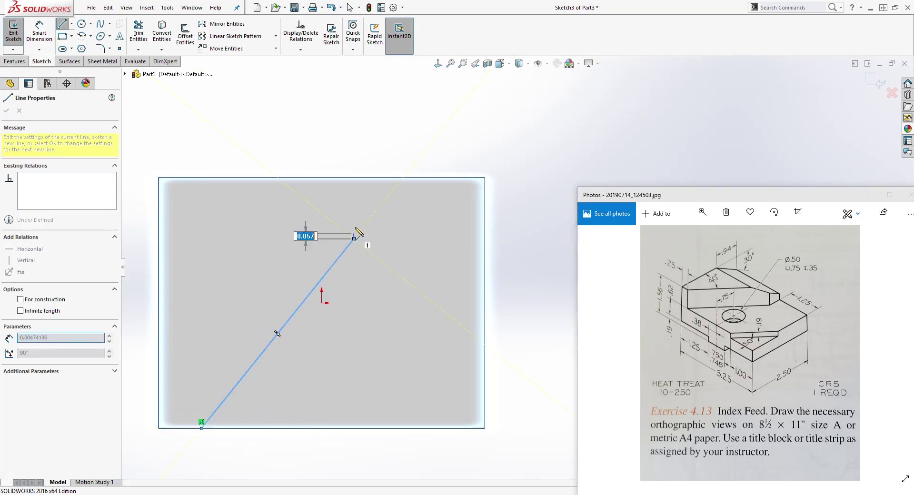
left_click(354, 177)
left_click(484, 178)
left_click(486, 429)
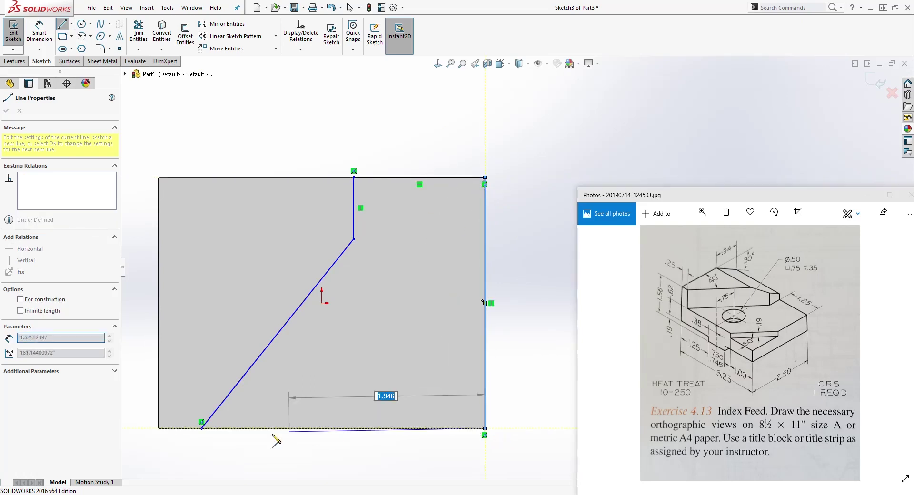
left_click(202, 428)
key("Escape")
Step: Window-select the tiny line segment where the profile closes on the top face's lower edge and inspect it
scroll(222, 429, "down", 2)
left_click_drag(198, 395, 262, 440)
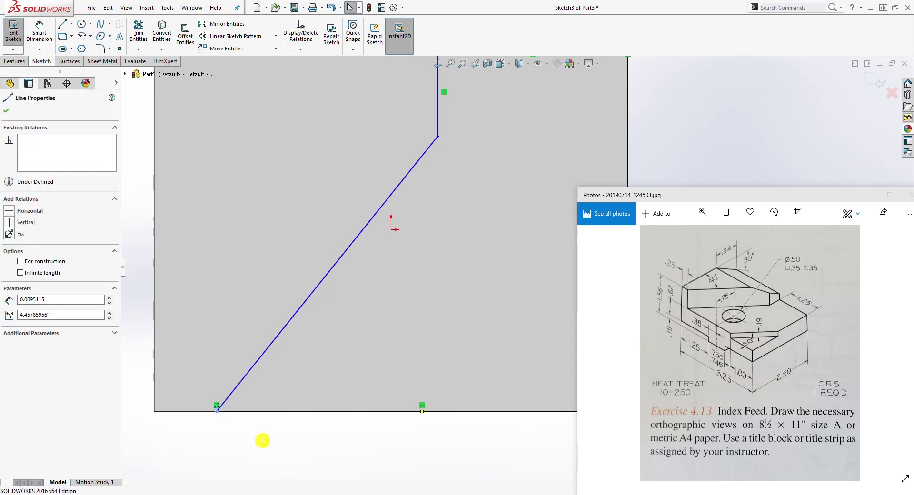
left_click(321, 427)
scroll(545, 253, "down", 3)
scroll(723, 144, "up", 2)
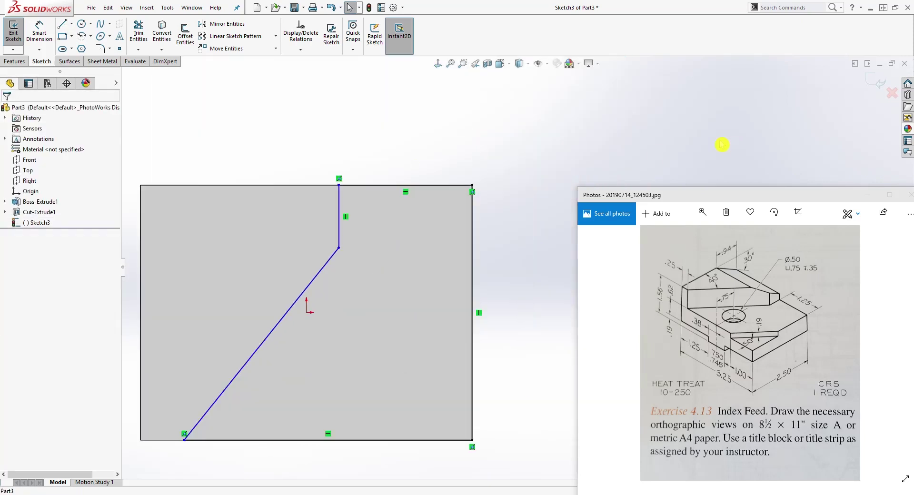
Step: Dimension the horizontal distance from the top face's lower-left corner to the diagonal line's lower endpoint as 0.25 in
scroll(434, 271, "down", 2)
scroll(441, 333, "up", 2)
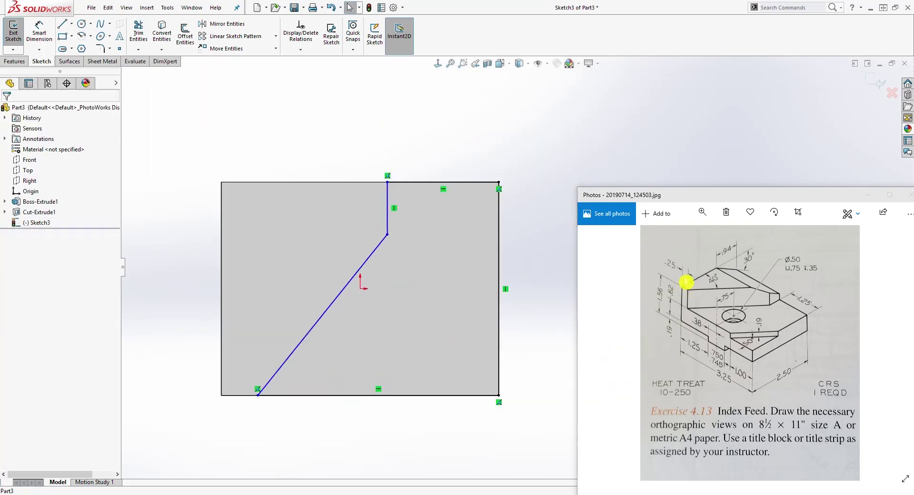
right_click_drag(254, 432, 252, 360)
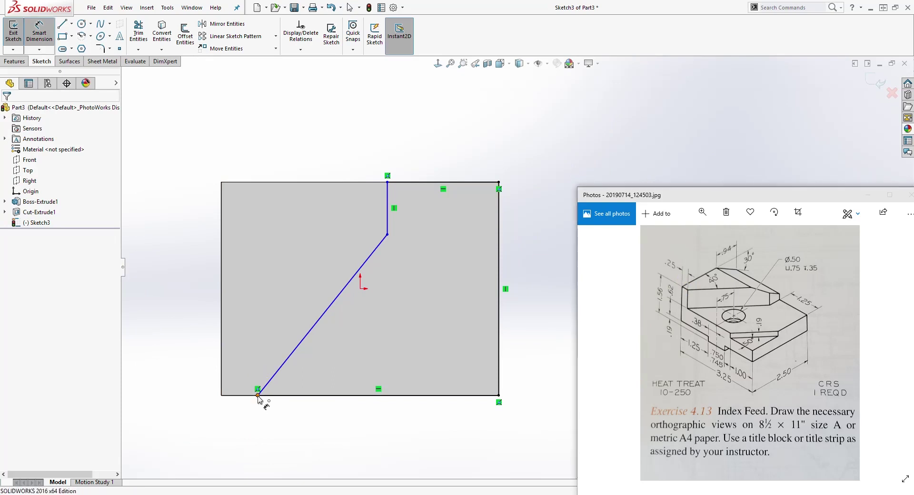
left_click(257, 396)
left_click(222, 395)
left_click(232, 427)
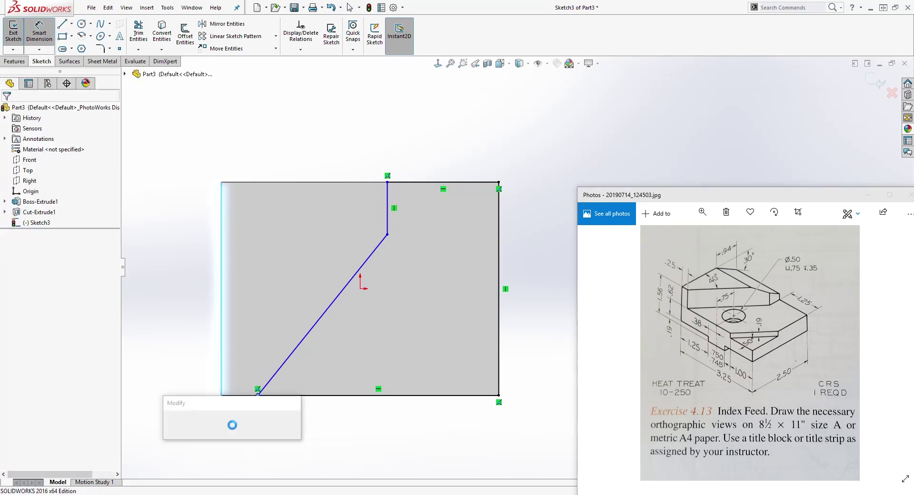
type(".25")
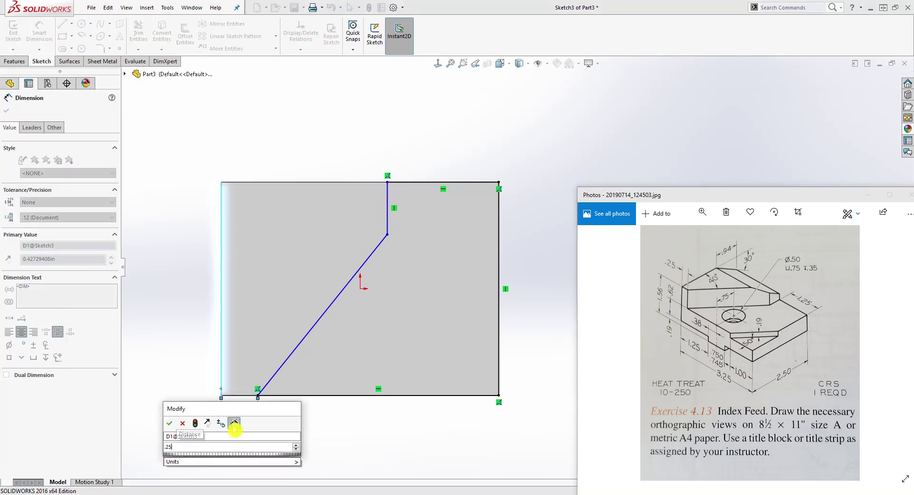
key("Return")
key("Escape")
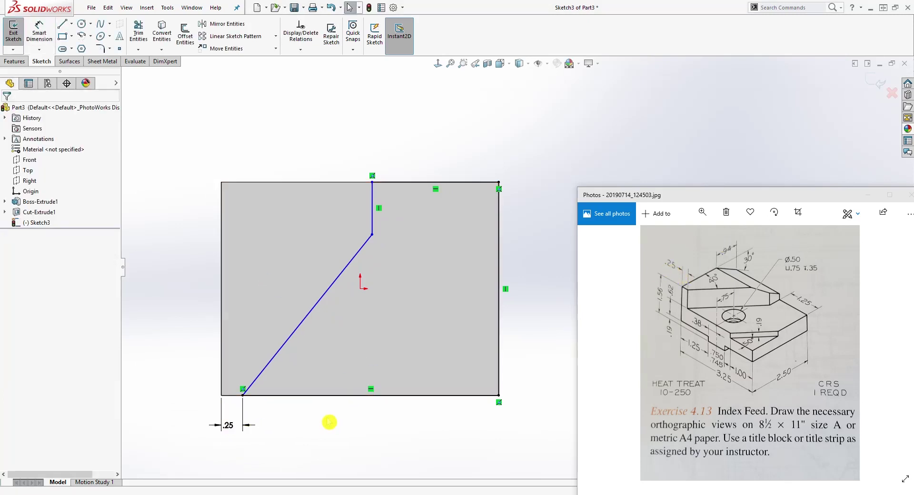
Step: Dimension the angle between the top face's left edge and the diagonal line as 40°
right_click_drag(330, 422, 254, 300)
left_click(221, 284)
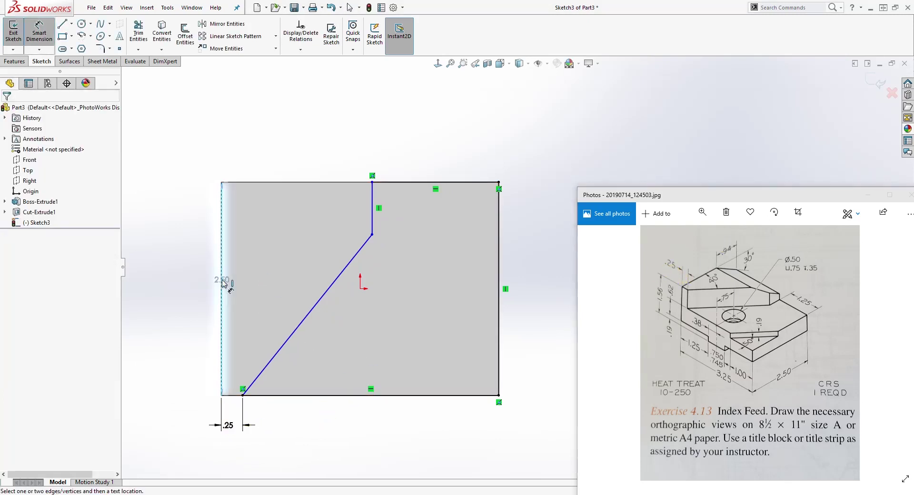
left_click(329, 287)
left_click(297, 259)
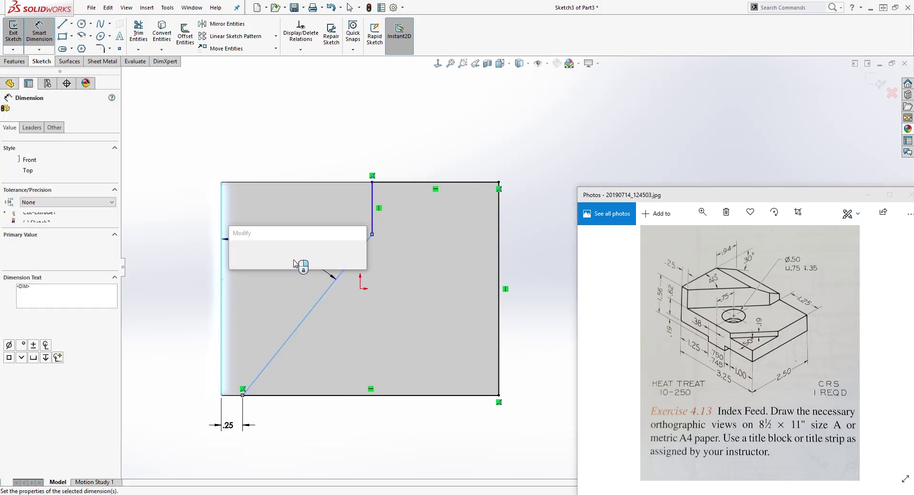
type("40")
key("Return")
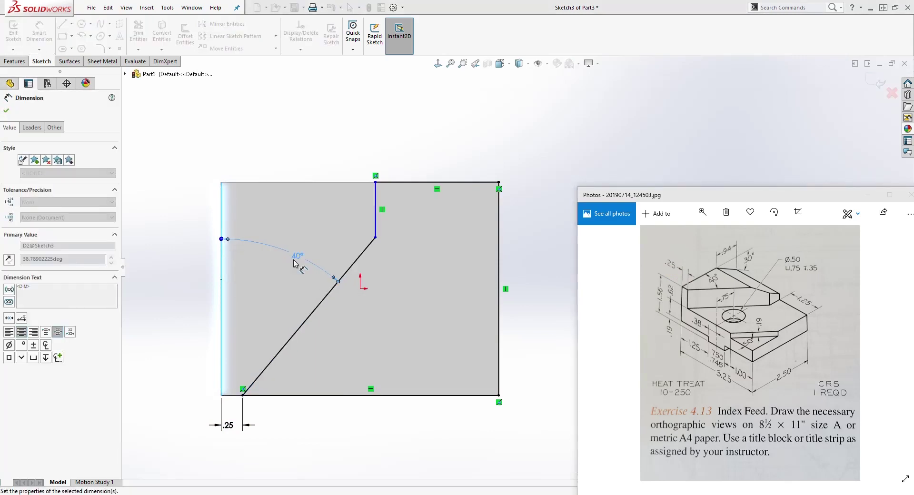
key("Escape")
Step: Dimension the profile's horizontal line along the top face's upper edge as 1.25 in
left_click(604, 324)
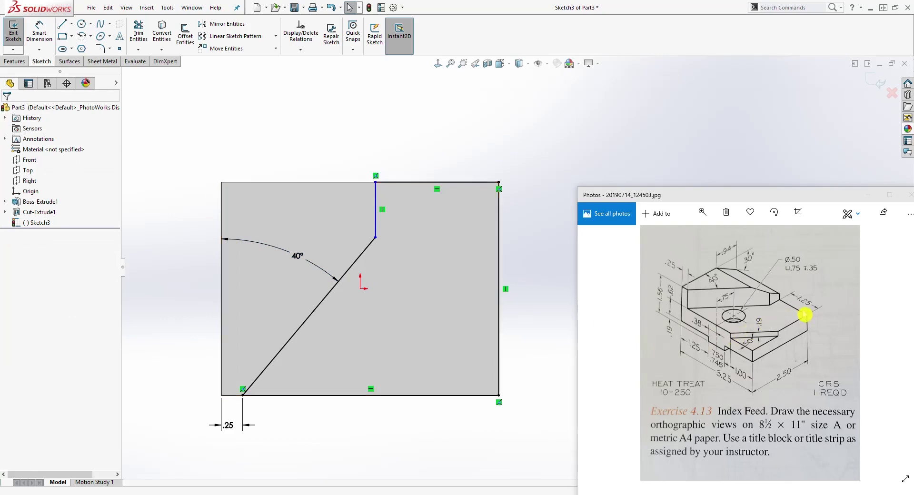
right_click_drag(552, 290, 522, 207)
left_click(471, 183)
left_click(451, 134)
type("1.25")
key("Return")
key("Escape")
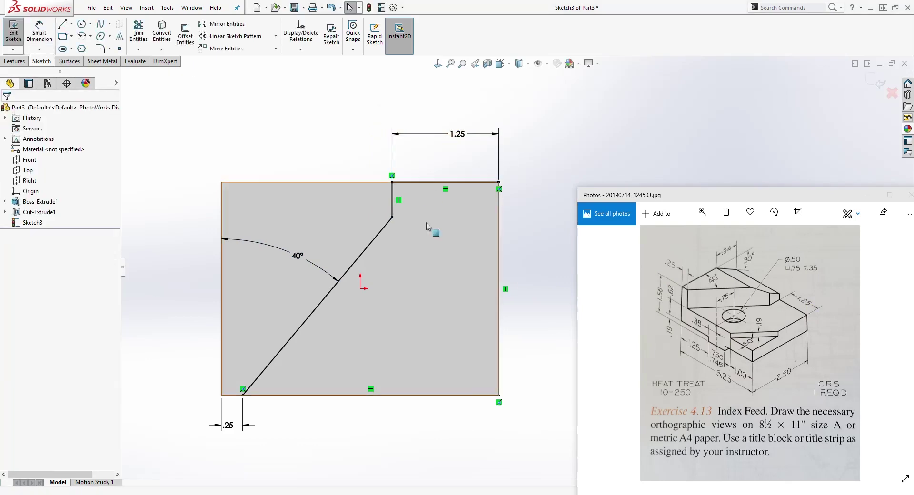
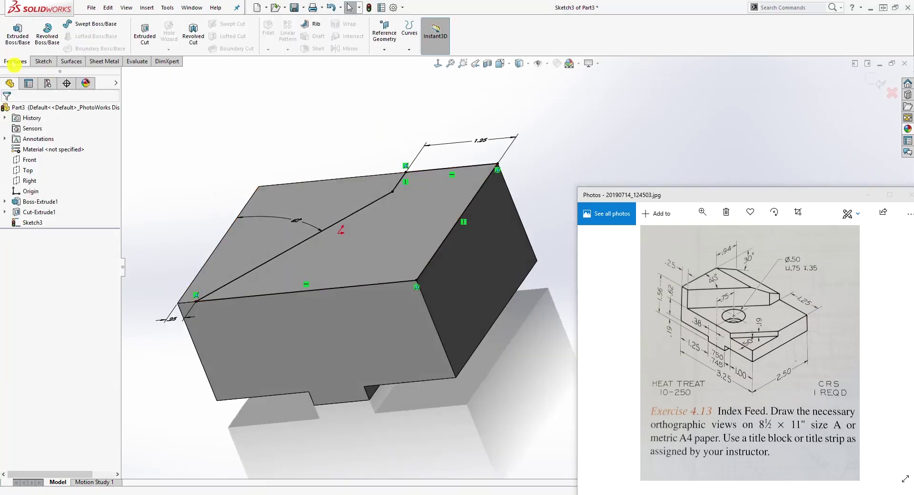
Step: Extrude-cut the angled profile to a blind depth of 1.56-(.62+.19) in to form the step
left_click(145, 36)
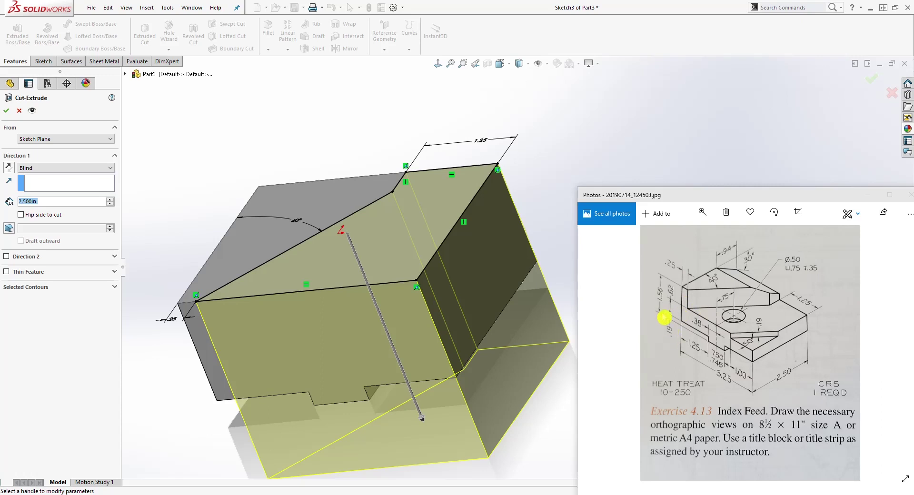
type("1.56")
type("--(")
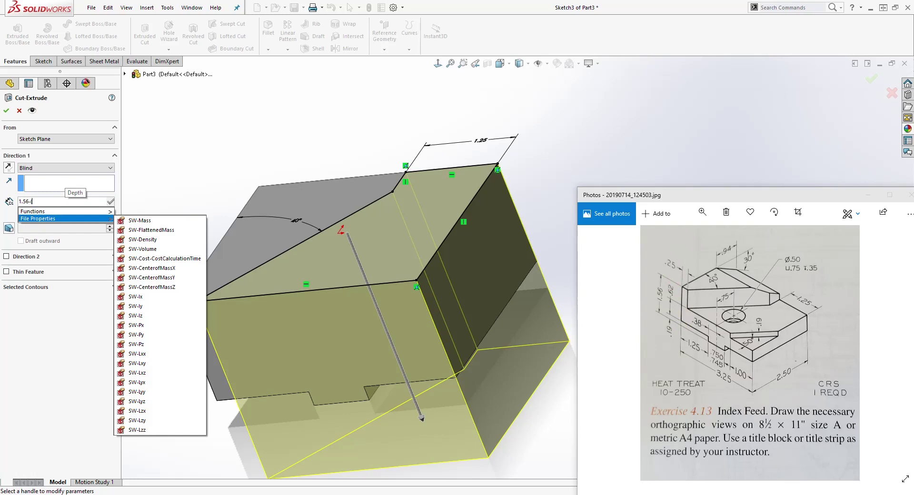
type(".62+.19")
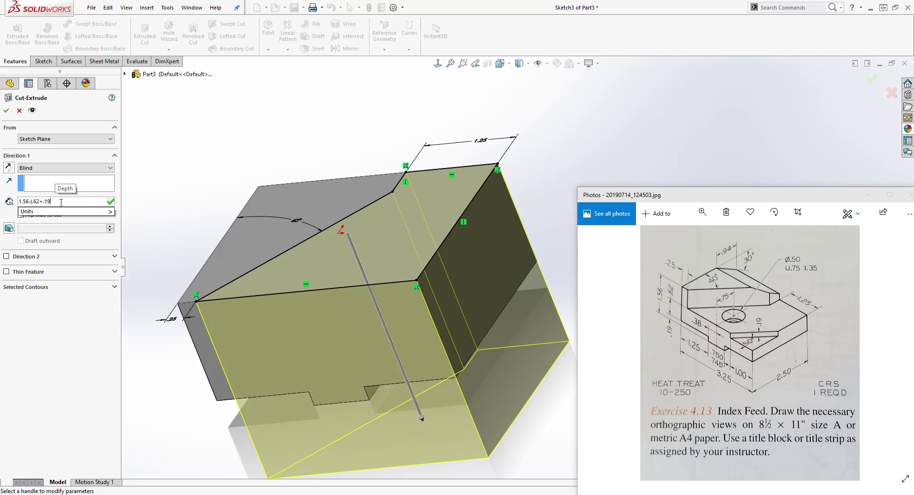
type(")")
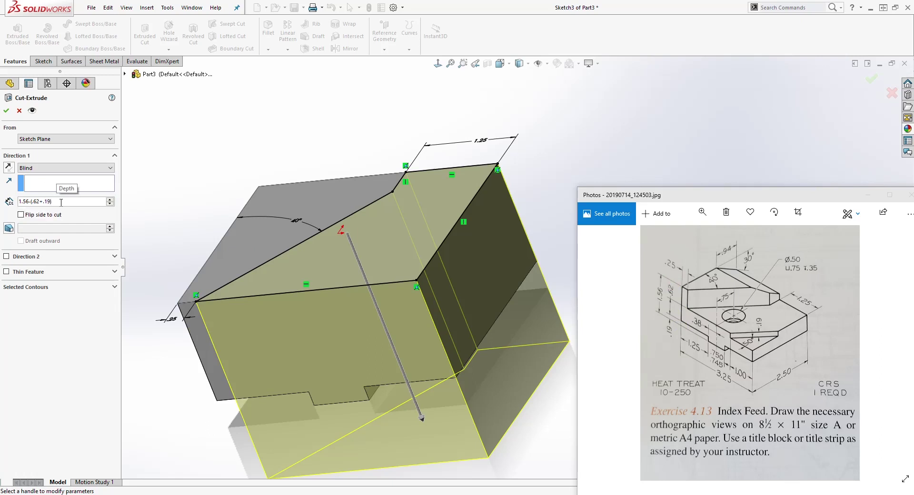
left_click(34, 218)
key("Return")
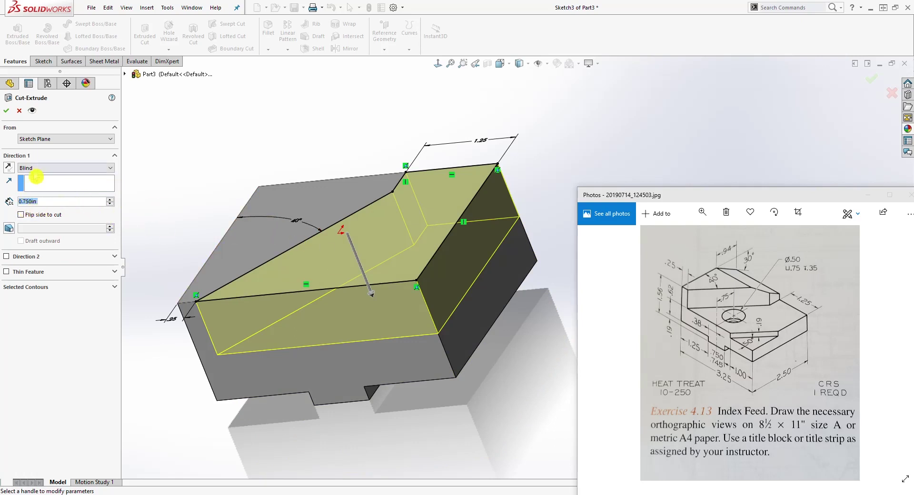
left_click(7, 111)
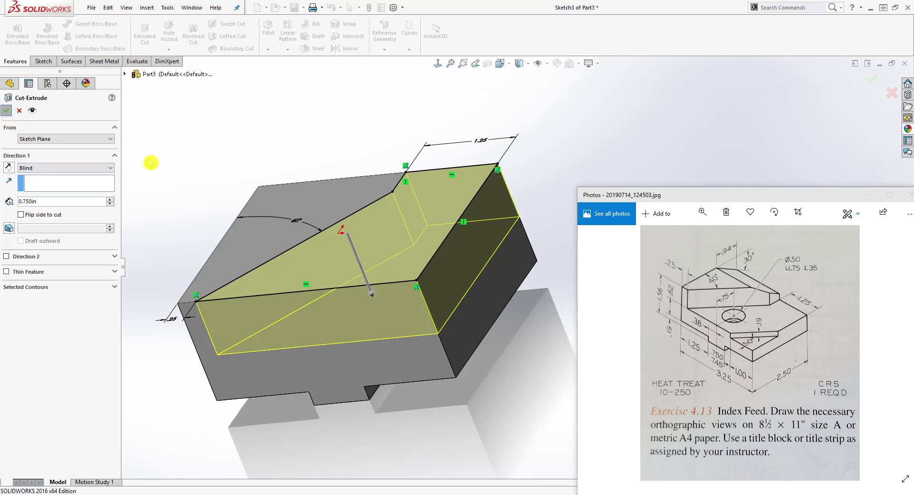
Step: Start a new sketch on the block's tall rectangular end face and view it square-on
middle_click_drag(194, 192, 350, 302)
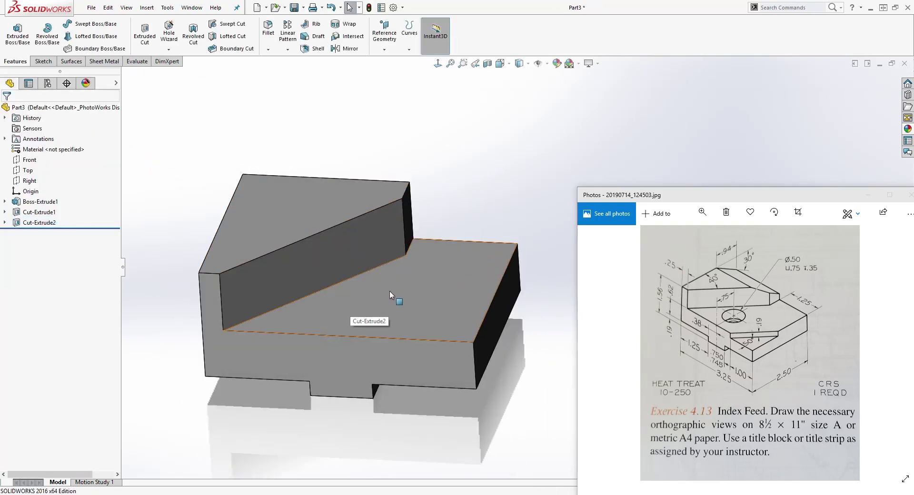
middle_click_drag(384, 288, 593, 287)
middle_click_drag(417, 258, 384, 281)
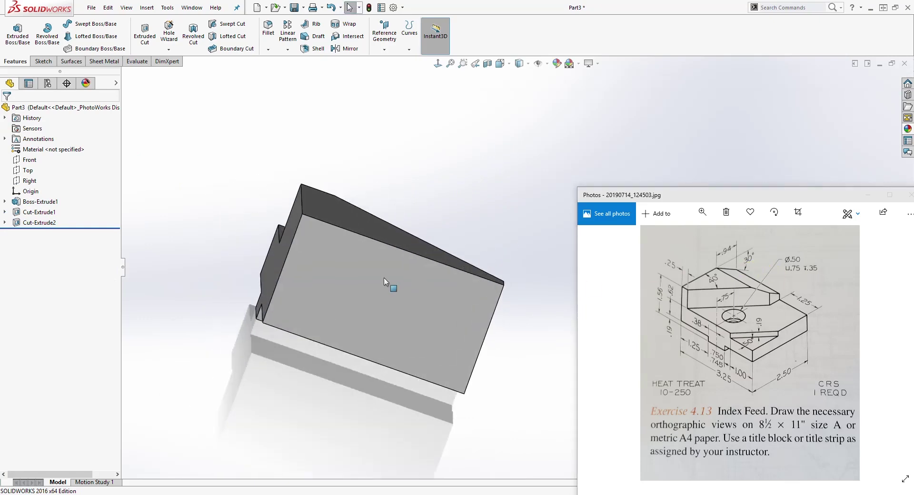
left_click(351, 249)
left_click(43, 62)
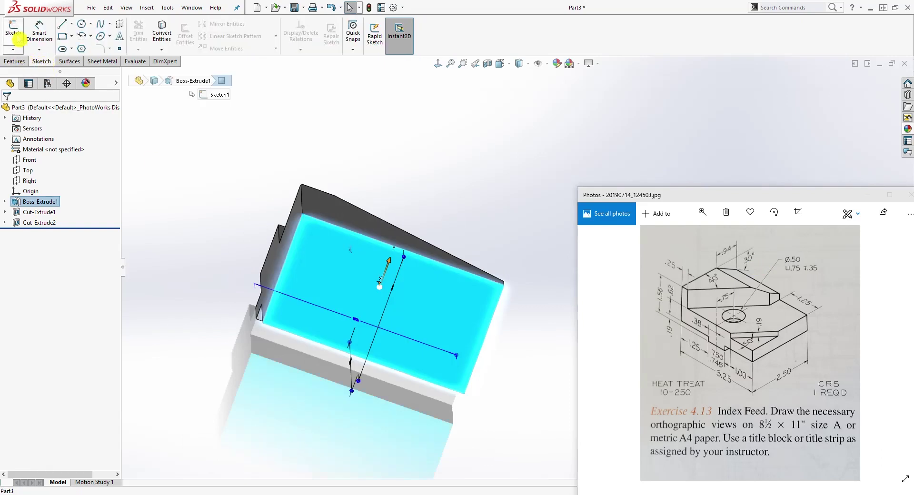
left_click(13, 29)
left_click(437, 63)
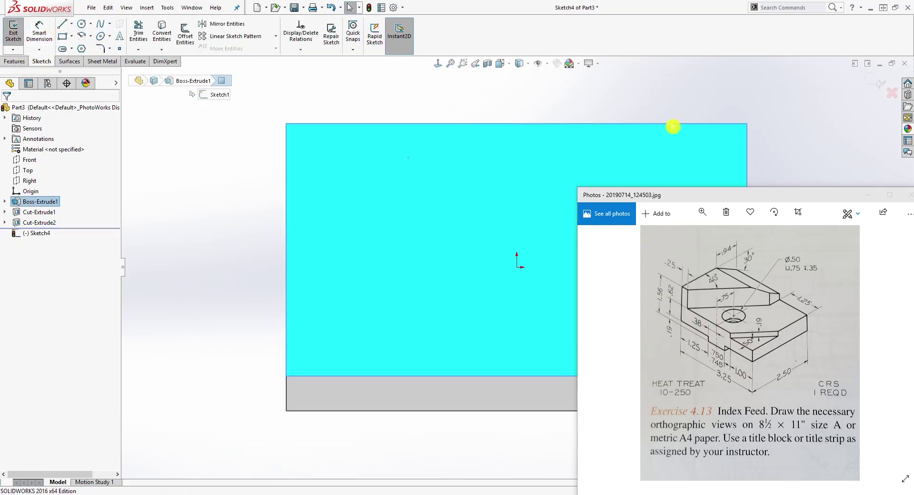
Step: Sketch a closed triangle about 0.48 in tall in the end face's upper-left corner
left_click(62, 24)
left_click(218, 156)
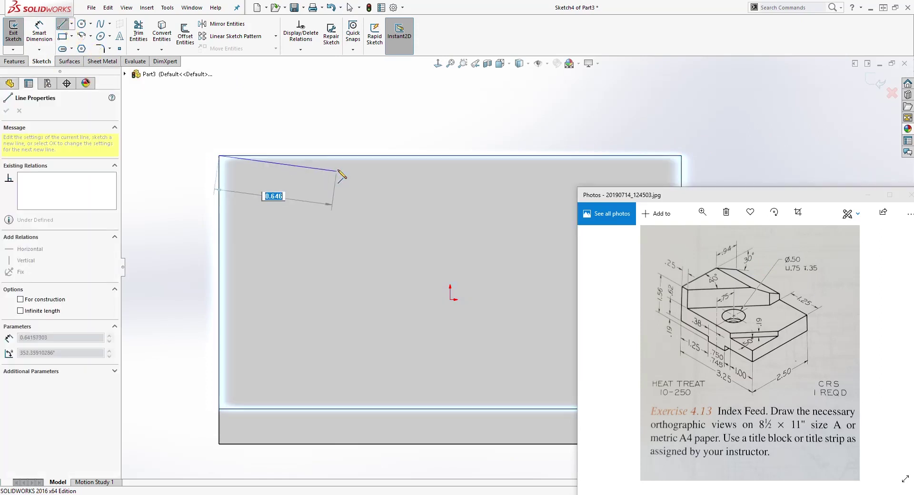
left_click(350, 155)
left_click(219, 243)
left_click(218, 156)
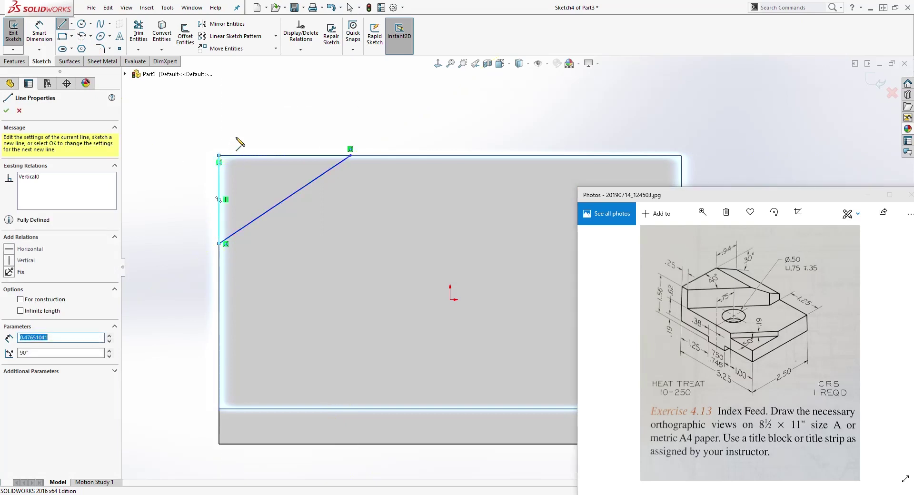
key("Escape")
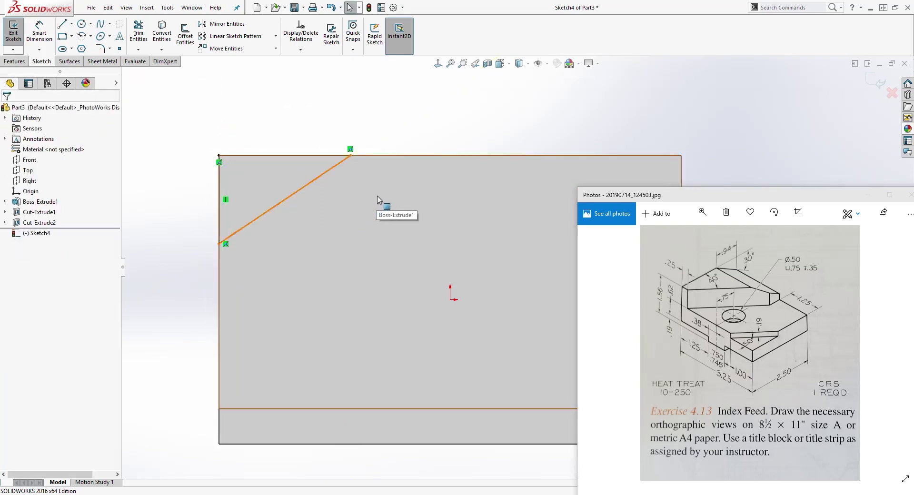
Step: Dimension the triangle's horizontal edge along the end face's upper edge as 0.94 in
right_click_drag(128, 274, 143, 205)
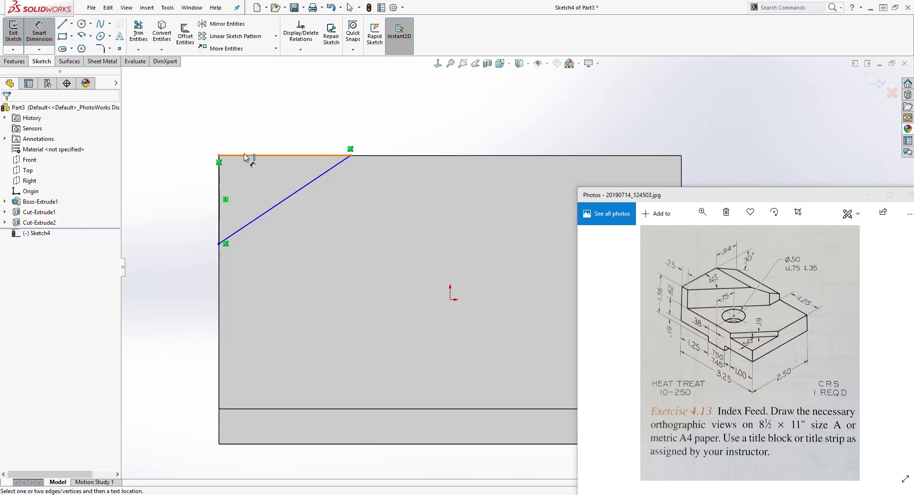
left_click(249, 155)
left_click(262, 122)
type(".94")
key("Return")
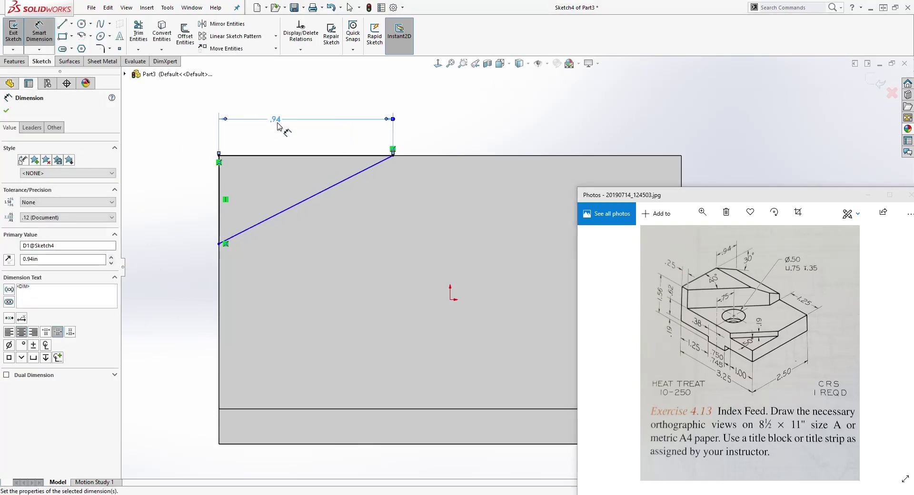
left_click(337, 156)
key("Escape")
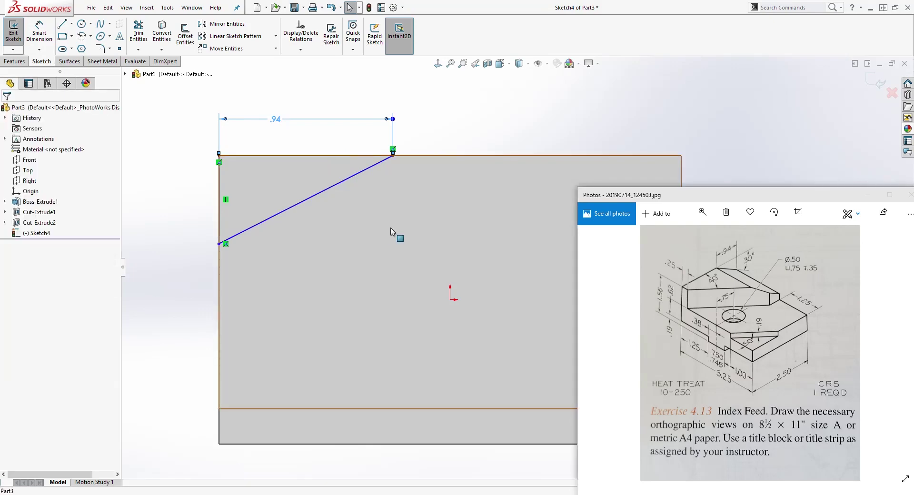
Step: Dimension the angle between the triangle's horizontal edge and its sloped line as 30°
right_click_drag(392, 232, 364, 171)
left_click(345, 156)
left_click(333, 187)
left_click(284, 180)
type("30")
left_click(285, 178)
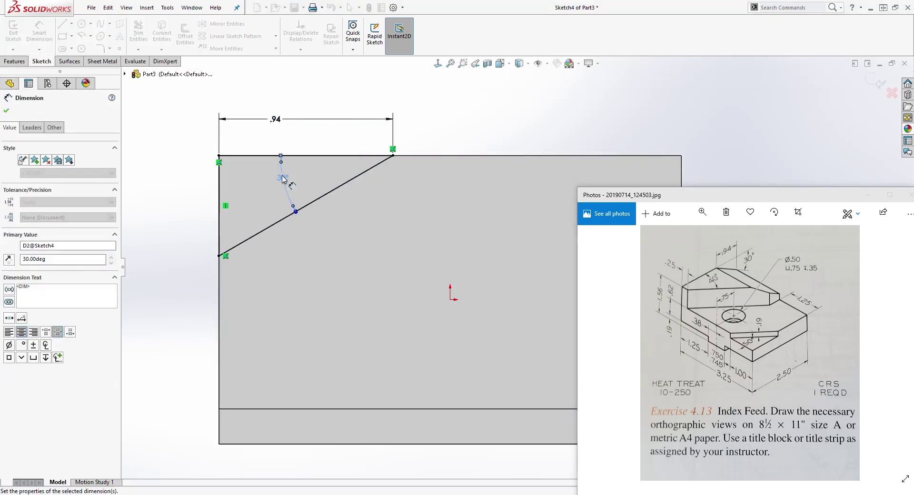
key("Escape")
Step: Extrude-cut the triangular corner profile through the raised portion with the Up To Next end condition
middle_click_drag(457, 246, 268, 218)
left_click(825, 98)
mouse_move(824, 99)
middle_mouse_down()
mouse_move(800, 123)
mouse_move(694, 121)
mouse_move(574, 404)
middle_mouse_up()
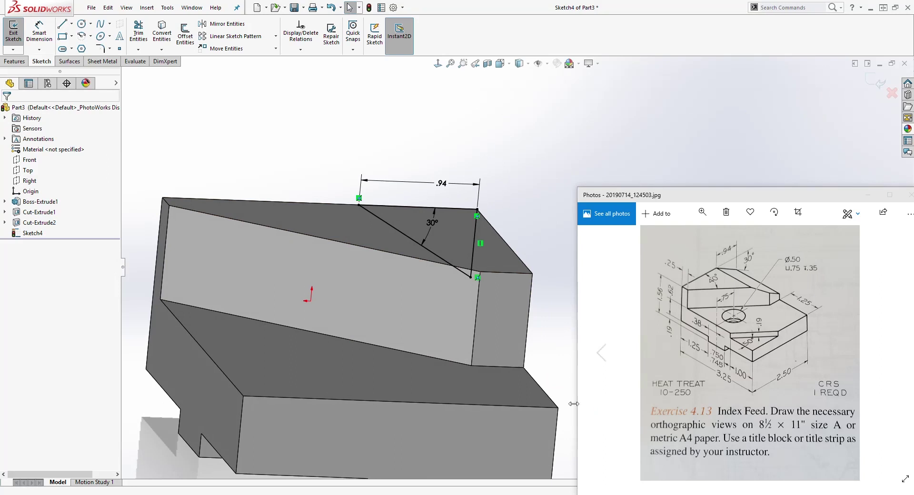
left_click(19, 61)
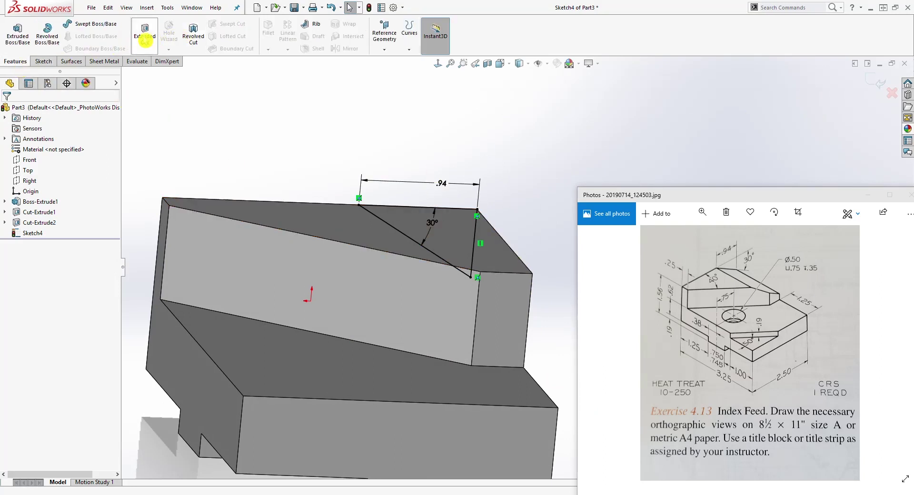
left_click(145, 32)
left_click(81, 168)
left_click(63, 197)
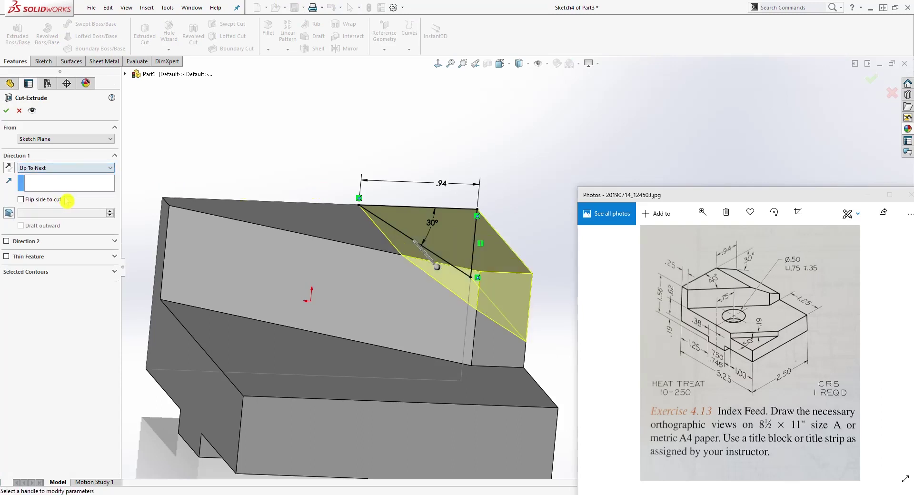
left_click(6, 111)
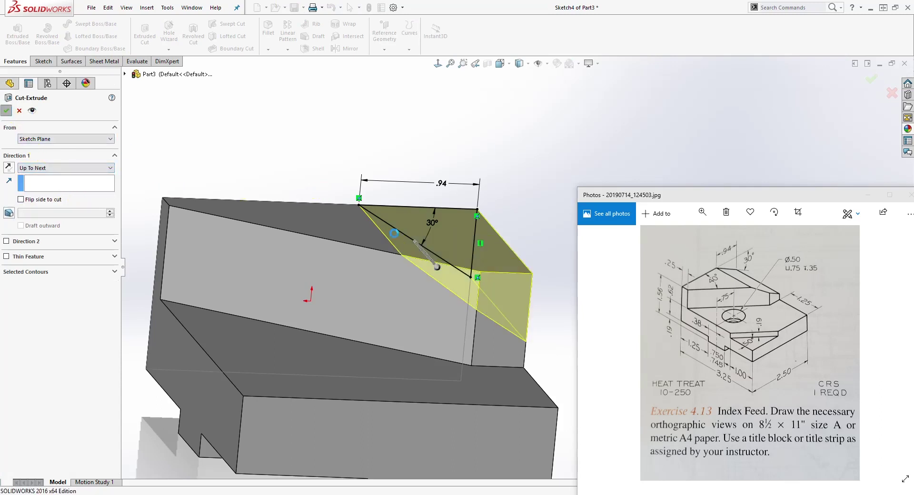
Step: Start a new sketch on the lowered step face and view it square-on
middle_click_drag(413, 298, 402, 342)
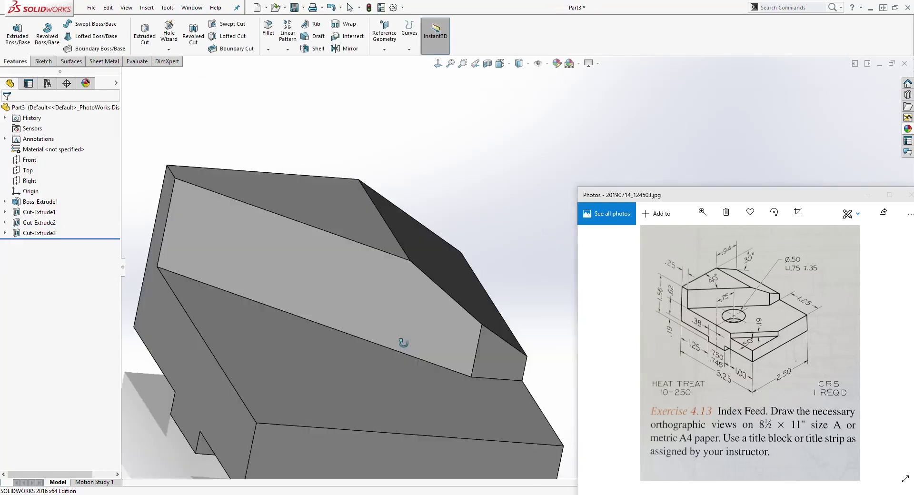
scroll(479, 353, "up", 4)
middle_click_drag(479, 352, 521, 399)
scroll(515, 288, "up", 2)
scroll(568, 333, "down", 3)
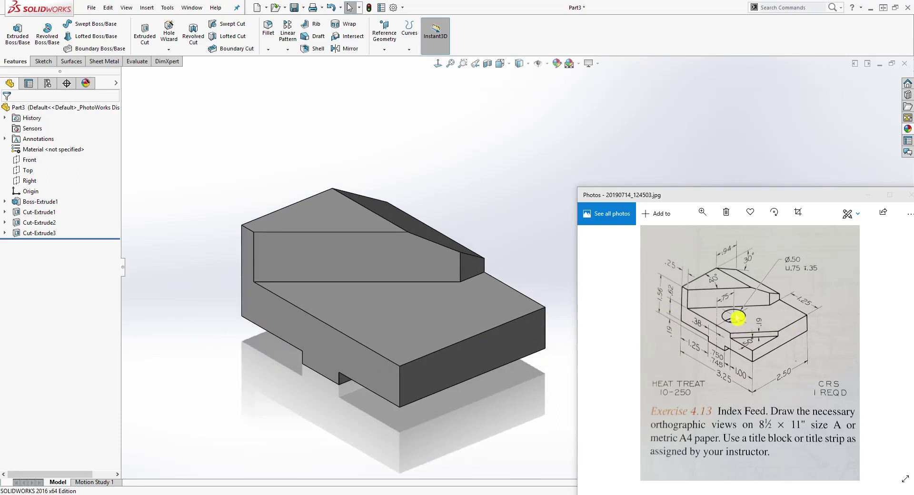
left_click(388, 330)
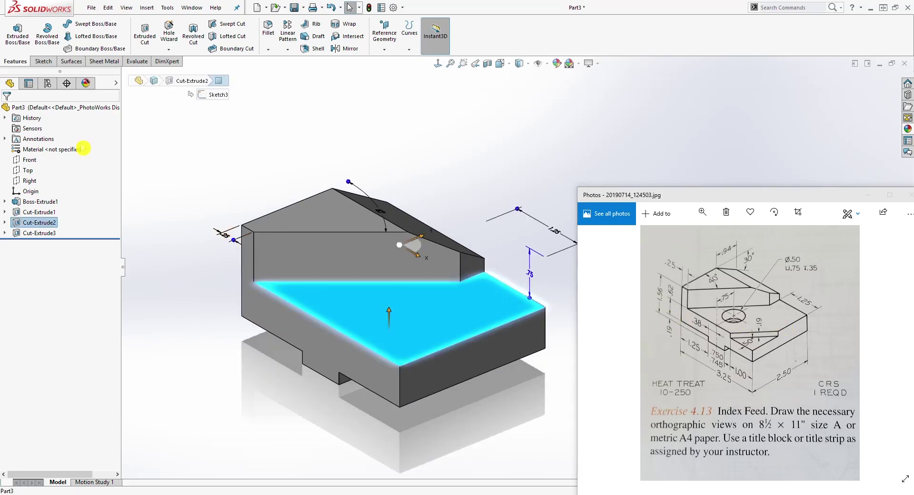
left_click(34, 60)
left_click(14, 30)
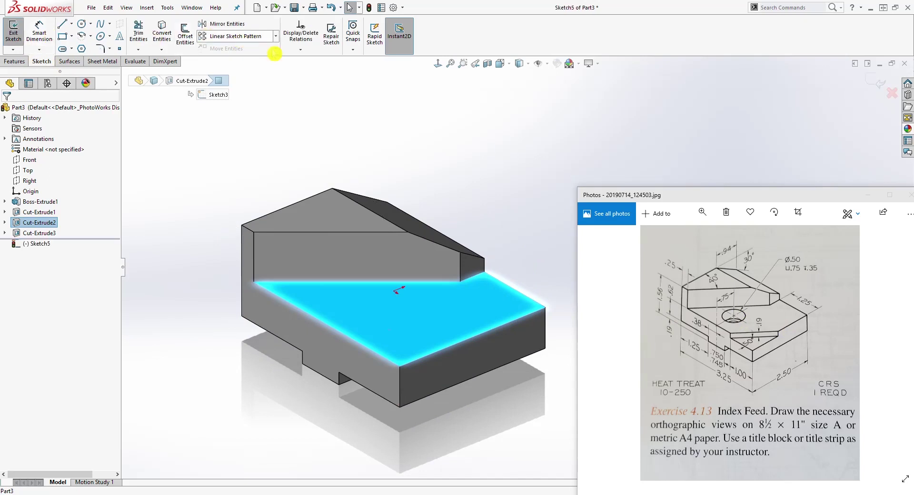
left_click(437, 64)
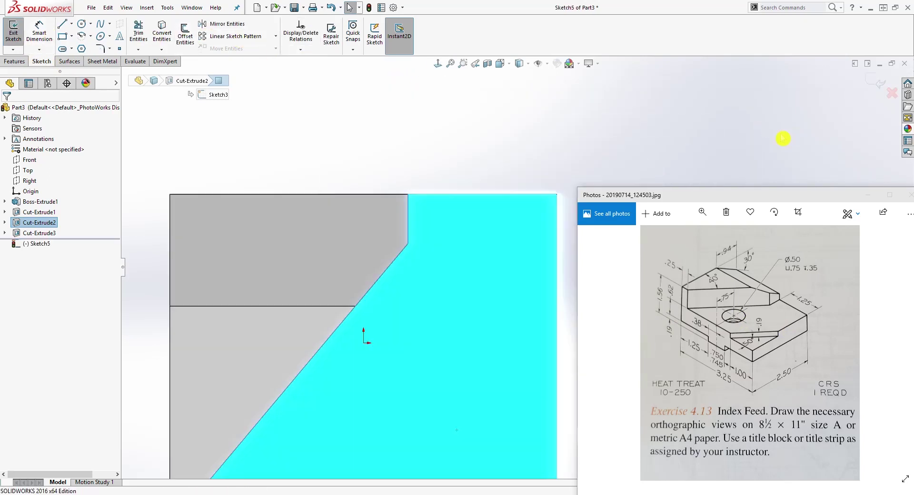
left_click(548, 369)
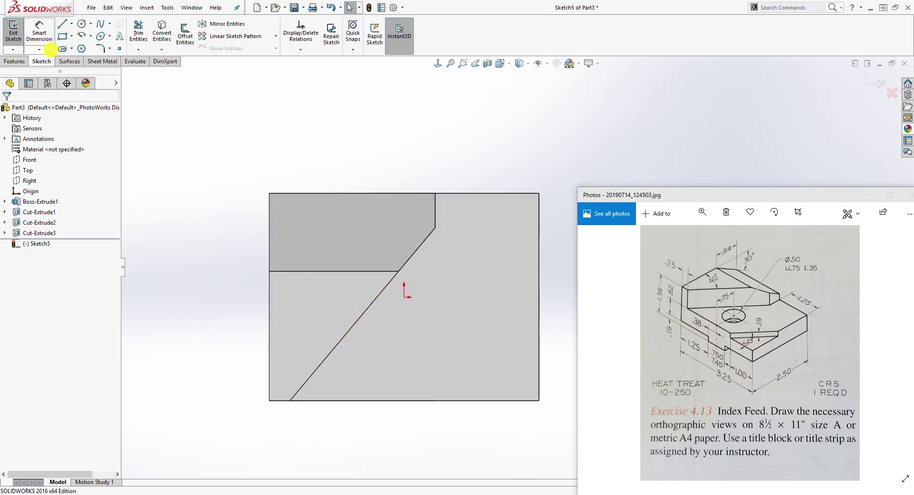
Step: Sketch a closed triangle on the step face's lower outer corner, with a sloped line about 1.3 in long
left_click(66, 26)
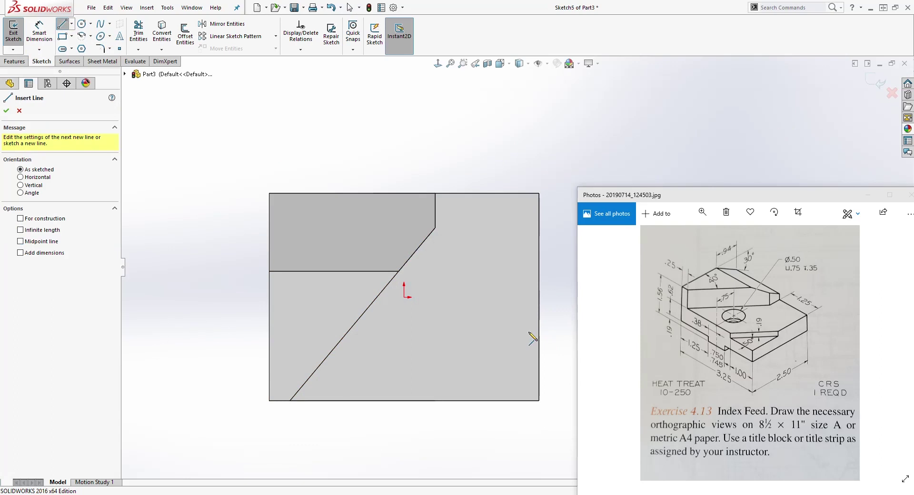
left_click(539, 326)
left_click(539, 400)
left_click(466, 400)
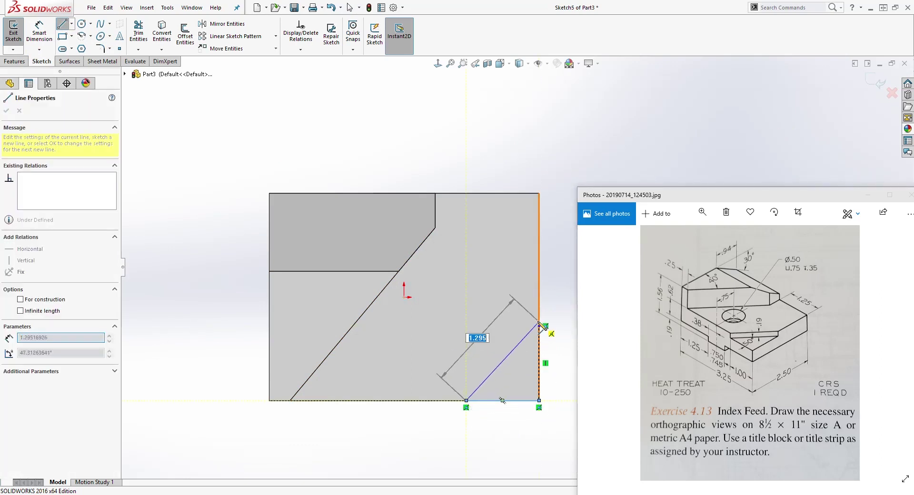
left_click(540, 327)
key("Escape")
scroll(562, 375, "down", 1)
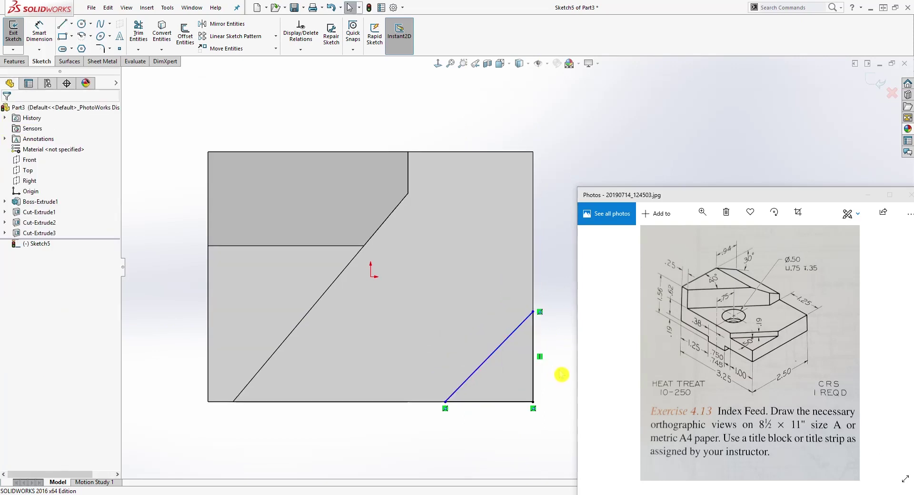
Step: Dimension the angle between the corner triangle's horizontal edge and its sloped line as 50°
scroll(551, 439, "up", 1)
right_click_drag(552, 439, 518, 355)
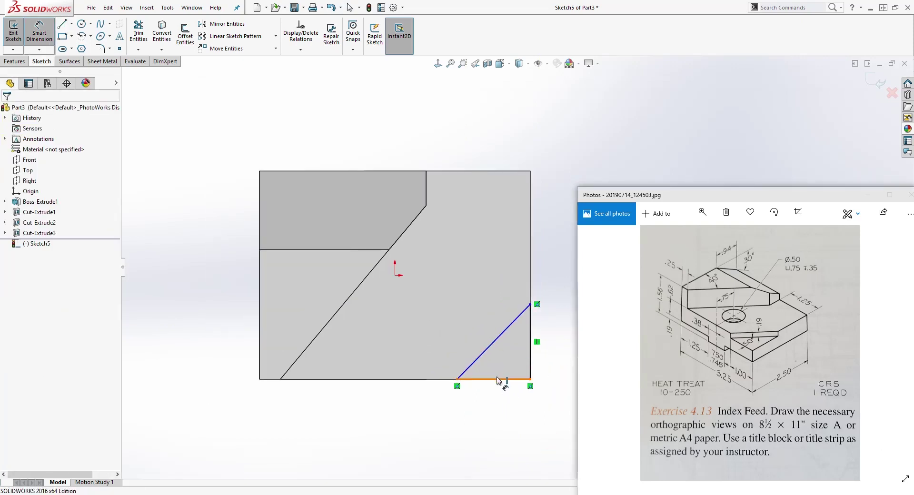
left_click(499, 380)
left_click(513, 359)
type("50")
key("Return")
key("Escape")
left_click(514, 411)
Step: Dimension the distance from the triangle's vertical edge to the far end of its horizontal edge as 1 in
right_click_drag(521, 426, 521, 378)
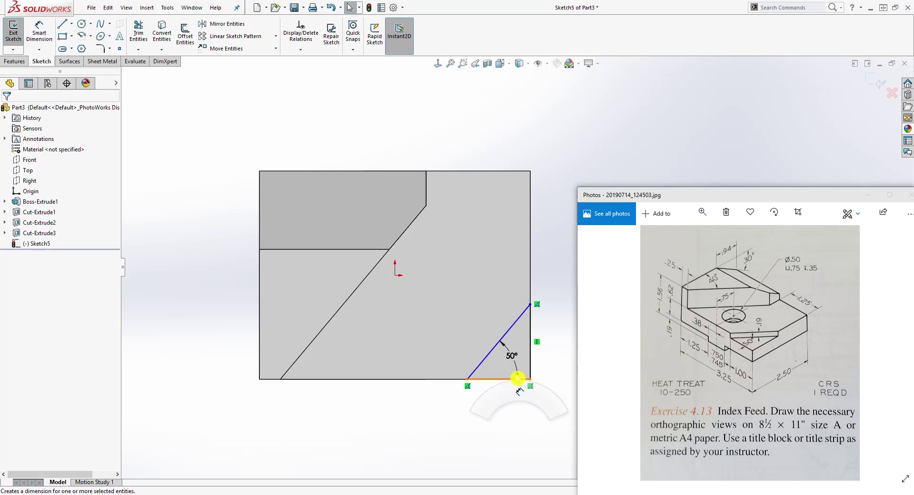
left_click(530, 369)
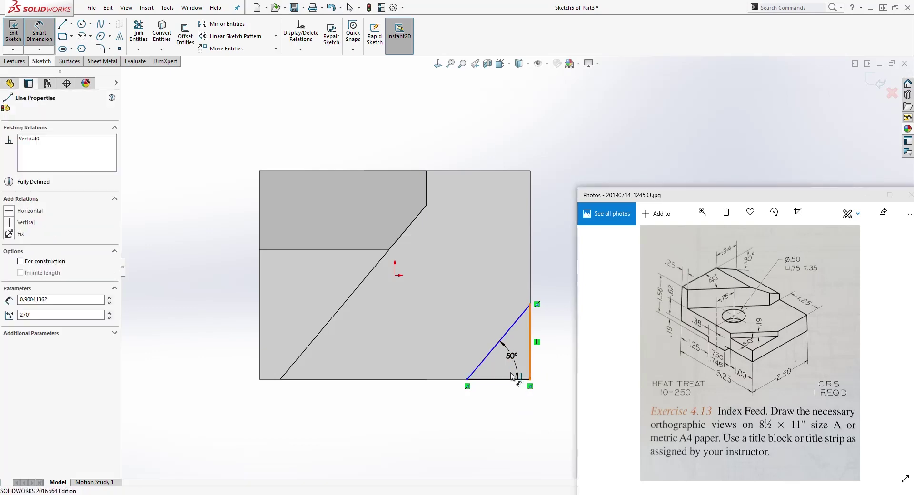
left_click(467, 380)
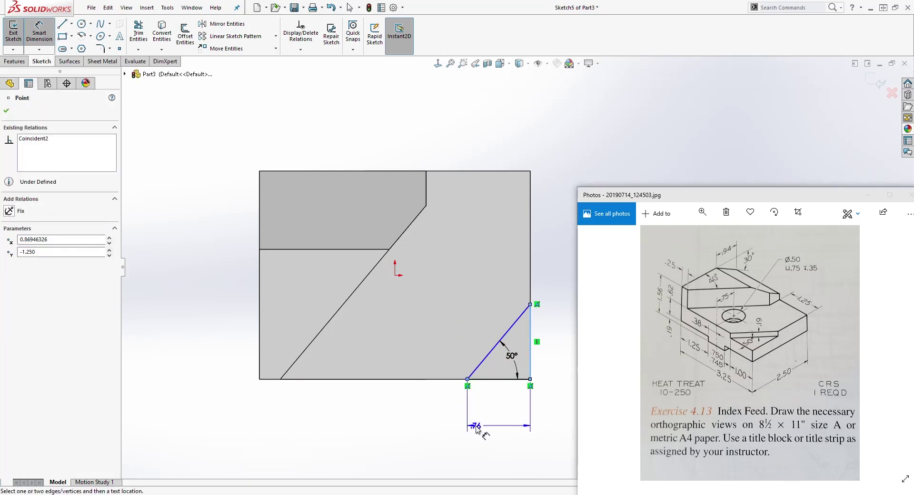
left_click(471, 425)
type("1")
key("Return")
key("Escape")
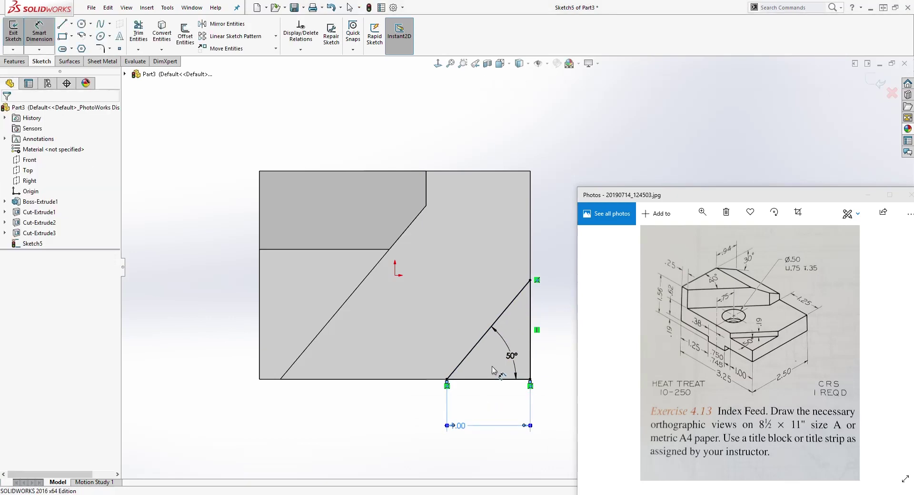
Step: Extrude-cut the 50° corner triangle to a blind depth of 0.19 in
mouse_move(481, 471)
middle_mouse_down()
mouse_move(470, 303)
mouse_move(467, 320)
middle_mouse_up()
left_click(538, 316)
left_click(18, 62)
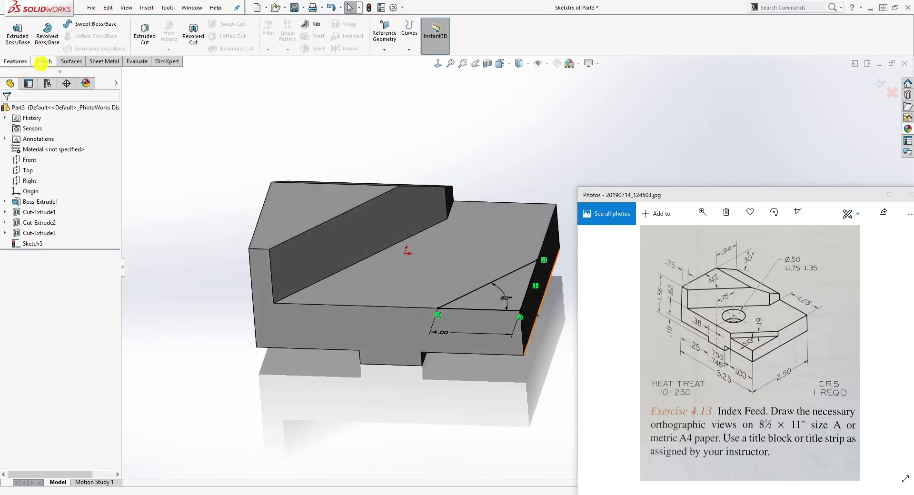
left_click(145, 33)
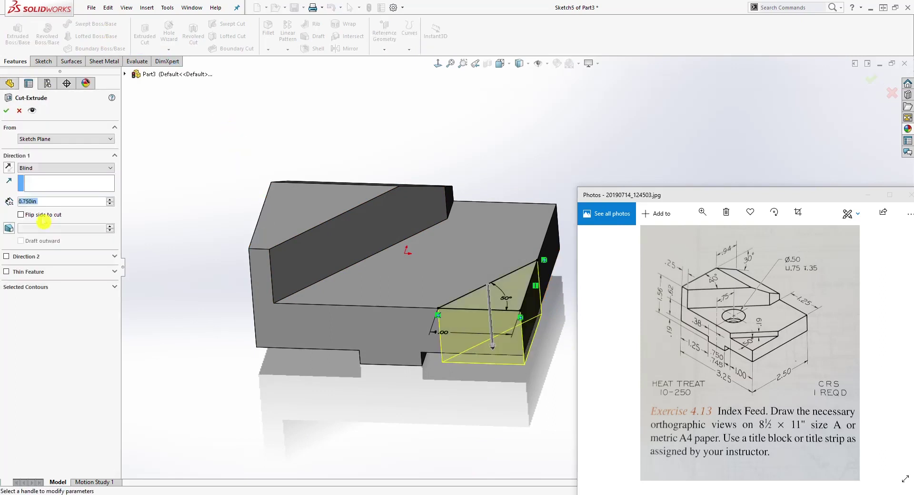
type(".")
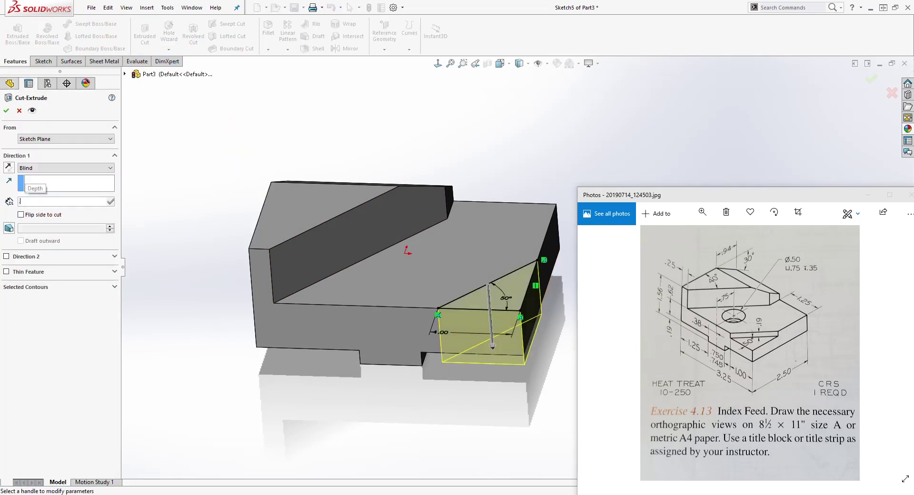
type("19")
key("Return")
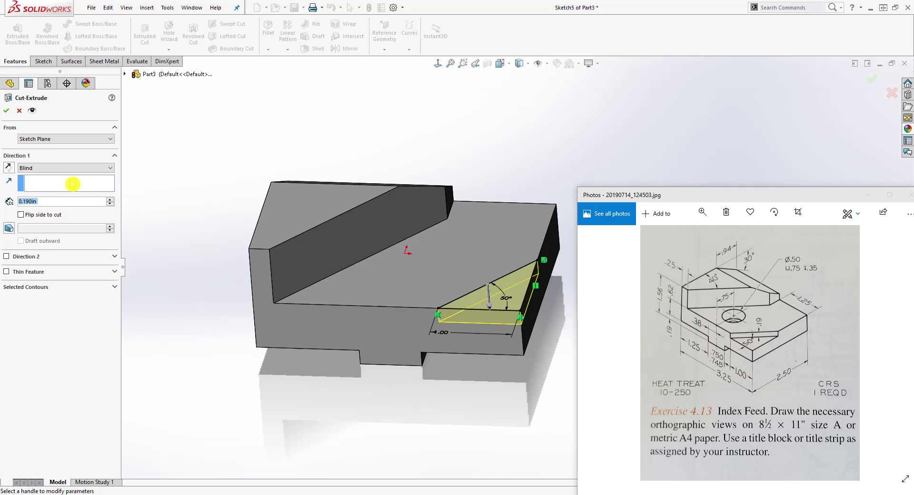
left_click(7, 112)
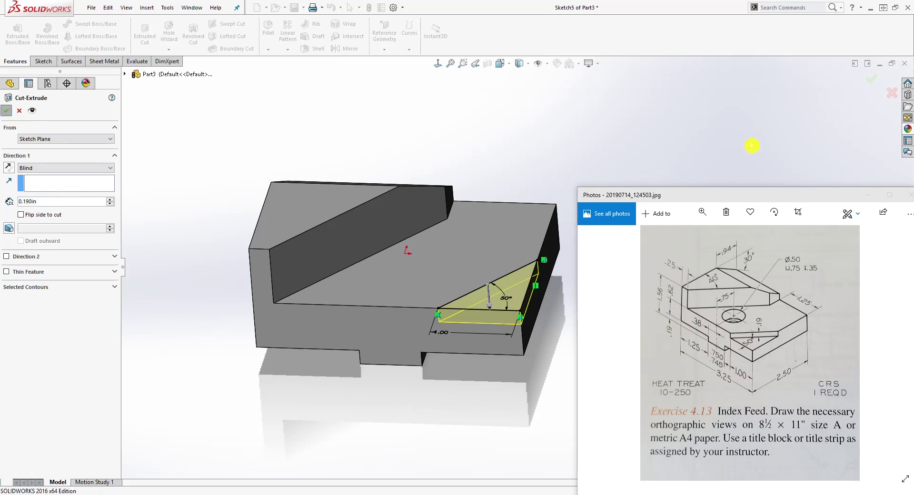
scroll(724, 140, "down", 1)
left_click(535, 254)
scroll(474, 339, "up", 2)
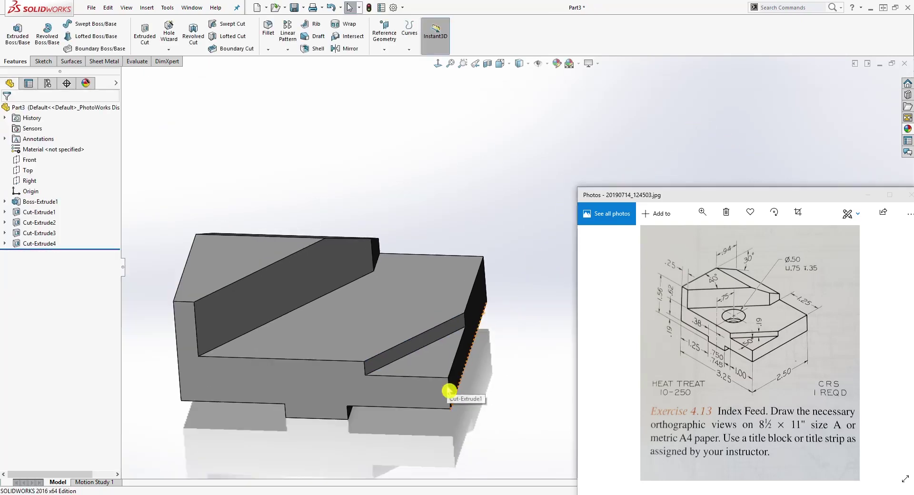
middle_click_drag(449, 394, 452, 413)
left_click(351, 324)
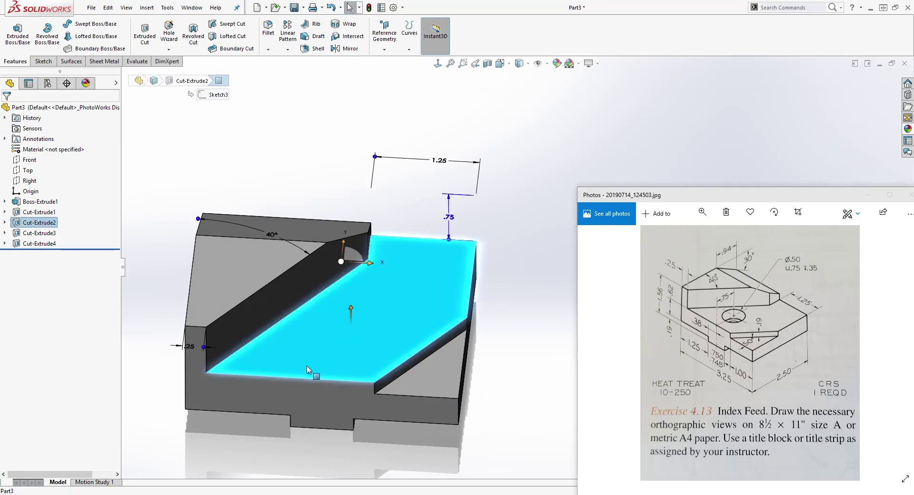
key("Escape")
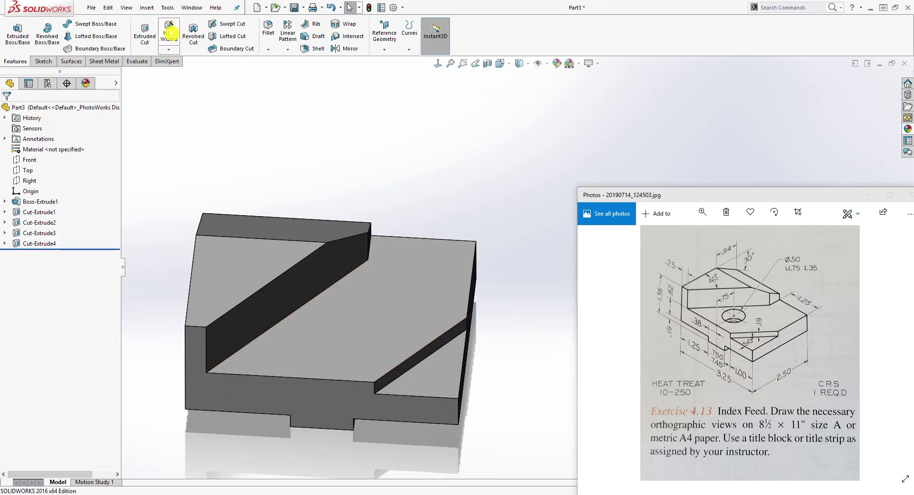
Step: Place a through-all counterbore hole, 0.5 in diameter with a 0.75 in counterbore 0.35 in deep, on the lowered step face, and view it square-on
left_click(169, 32)
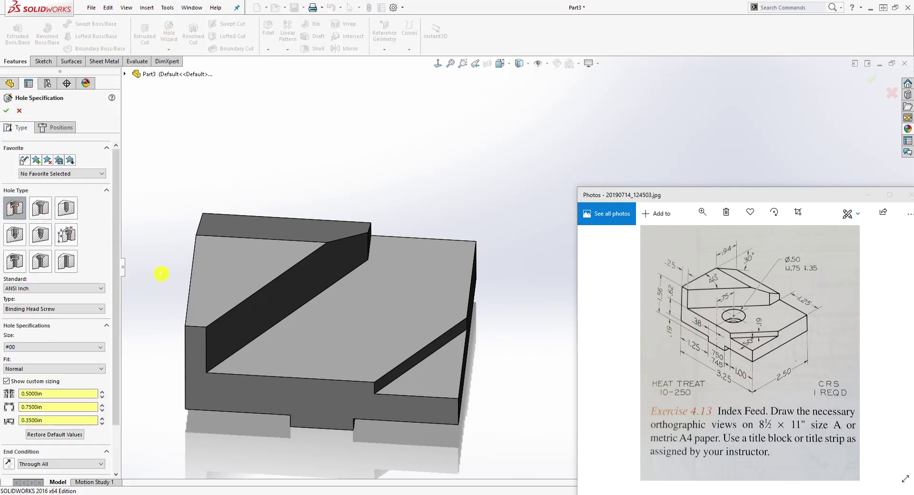
left_click(58, 132)
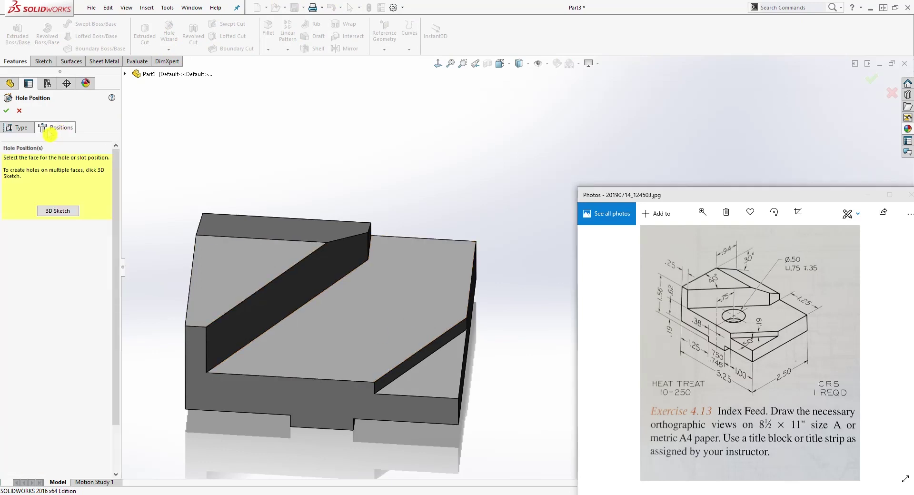
left_click(373, 328)
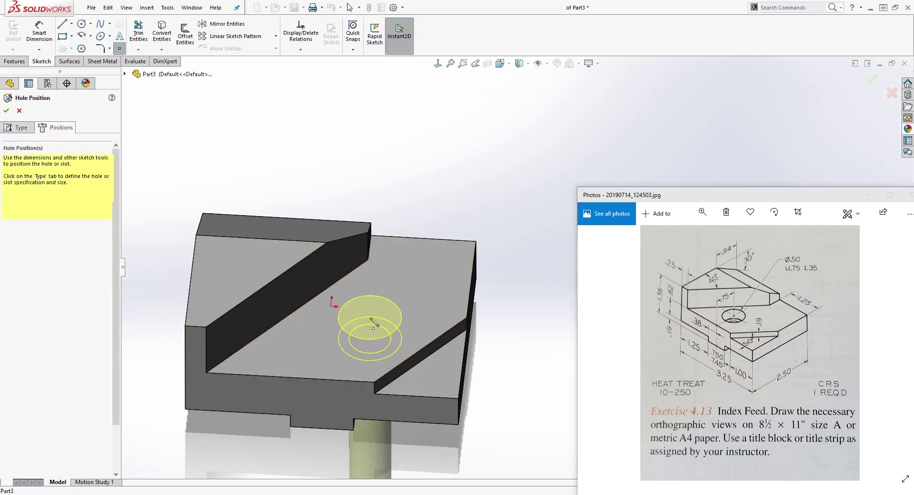
left_click(366, 316)
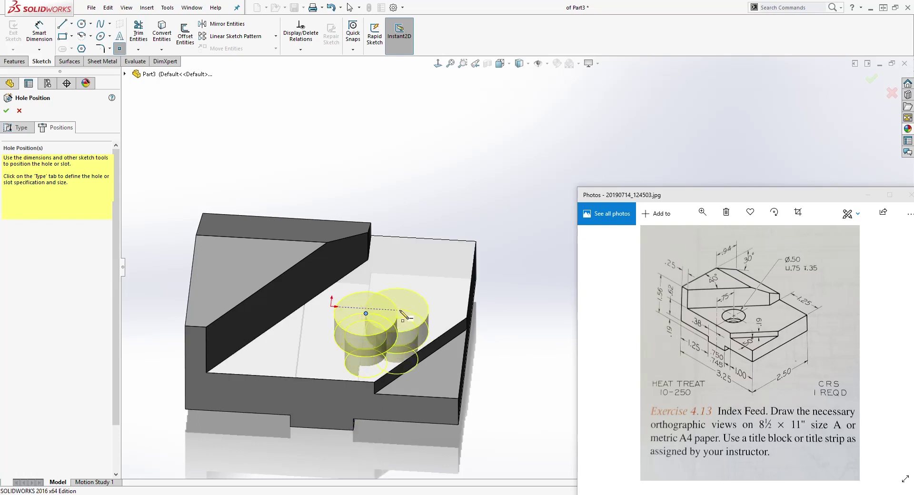
middle_click_drag(478, 337, 467, 322)
left_click(438, 63)
scroll(796, 123, "up", 2)
scroll(798, 124, "down", 2)
scroll(688, 131, "up", 2)
scroll(517, 294, "up", 2)
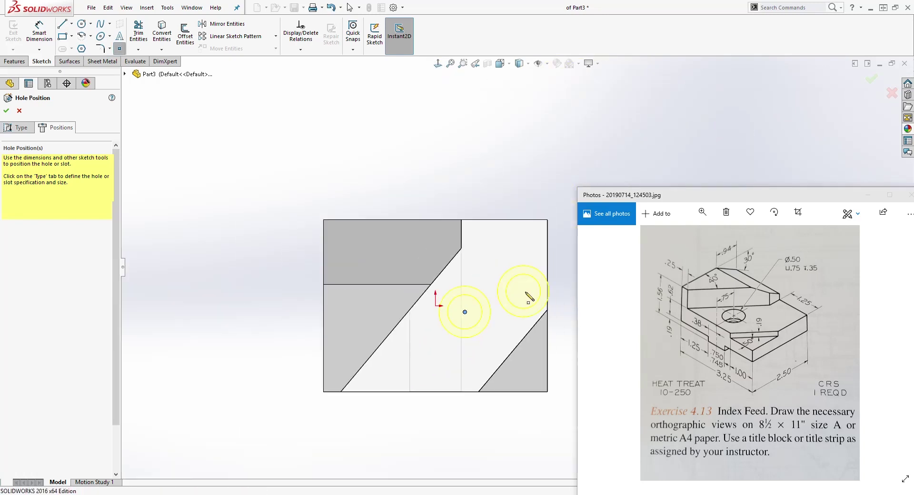
key("Escape")
Step: Dimension the hole centre 0.75 in from the step face's front edge
scroll(550, 353, "down", 3)
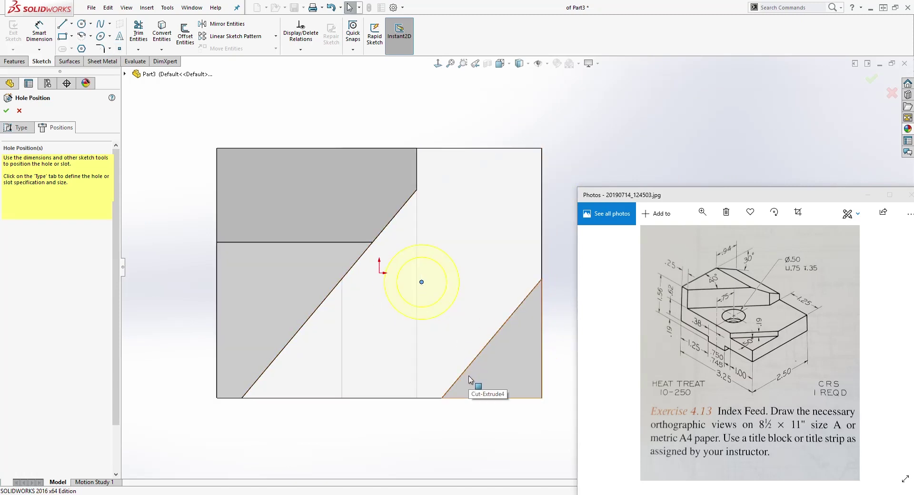
right_click_drag(463, 431, 459, 363)
left_click(744, 324)
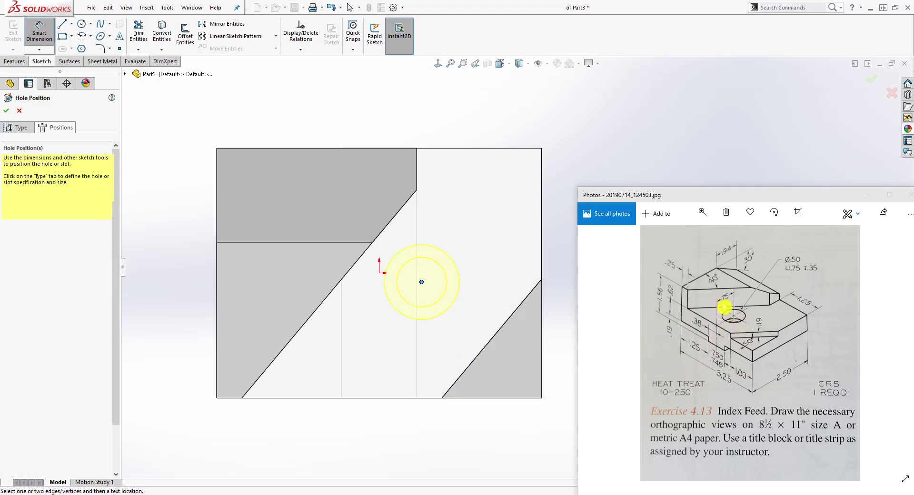
left_click(425, 399)
left_click(422, 281)
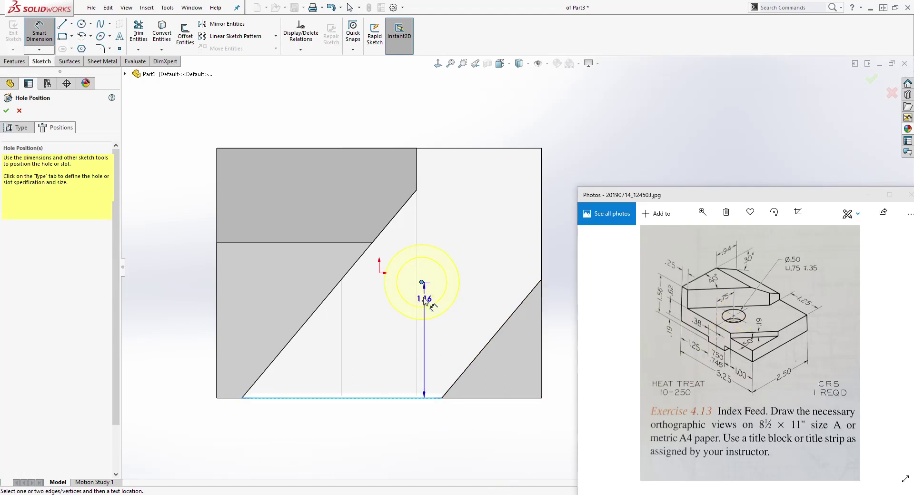
left_click(335, 330)
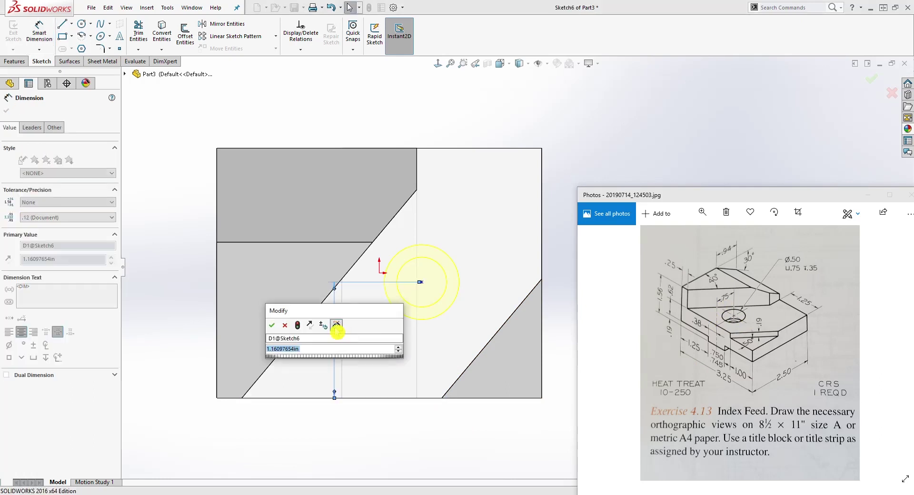
type(".")
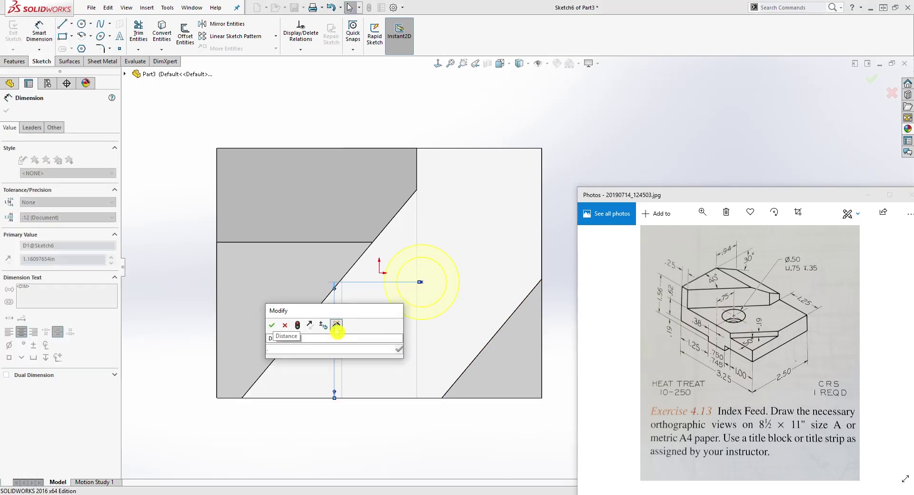
type("75")
key("Return")
key("Escape")
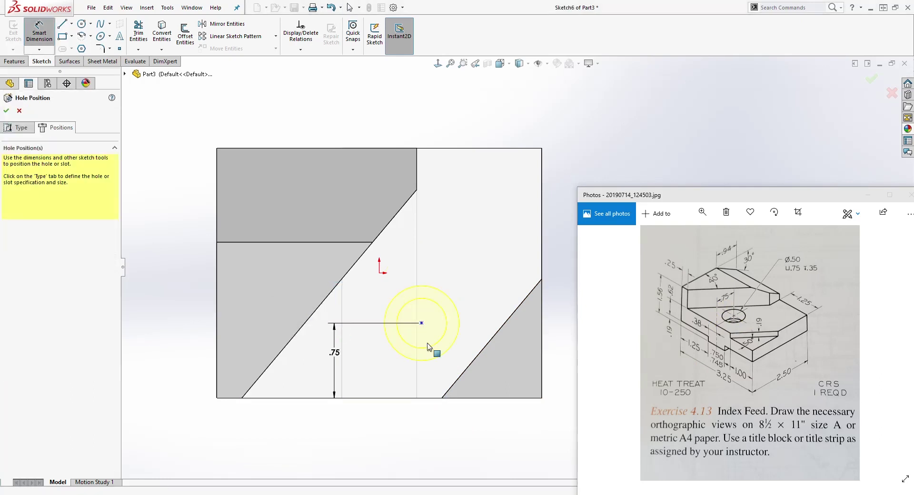
Step: Convert the underside tab's edge nearest the raised portion into the hole position sketch and make the line construction geometry
left_click(694, 339)
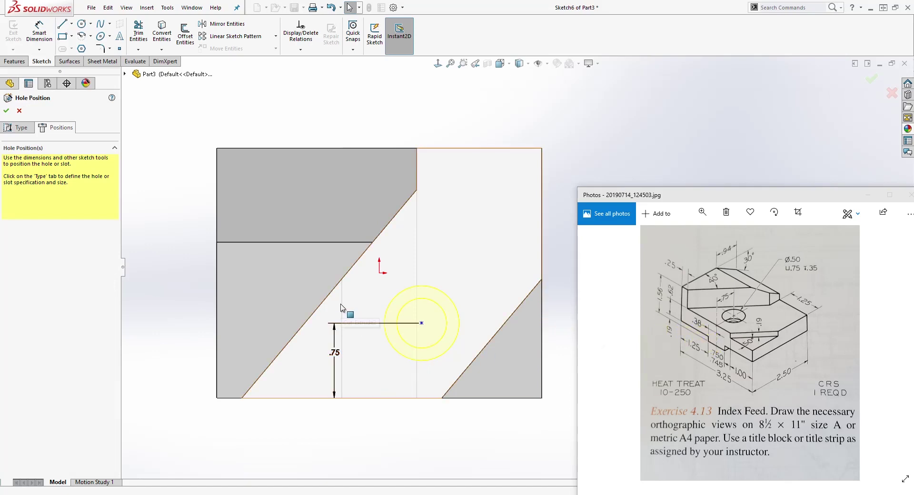
mouse_move(327, 371)
middle_mouse_down()
mouse_move(354, 145)
mouse_move(328, 272)
middle_mouse_up()
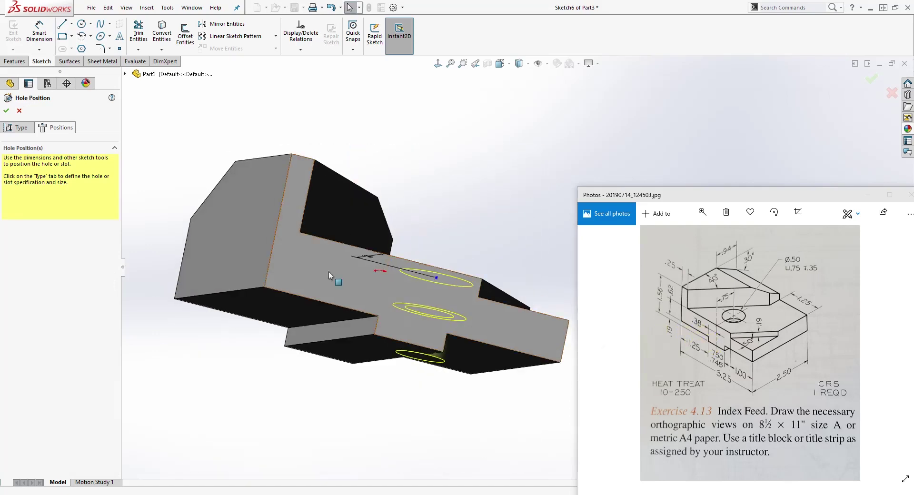
left_click(344, 338)
left_click(162, 35)
middle_click_drag(324, 157, 332, 298)
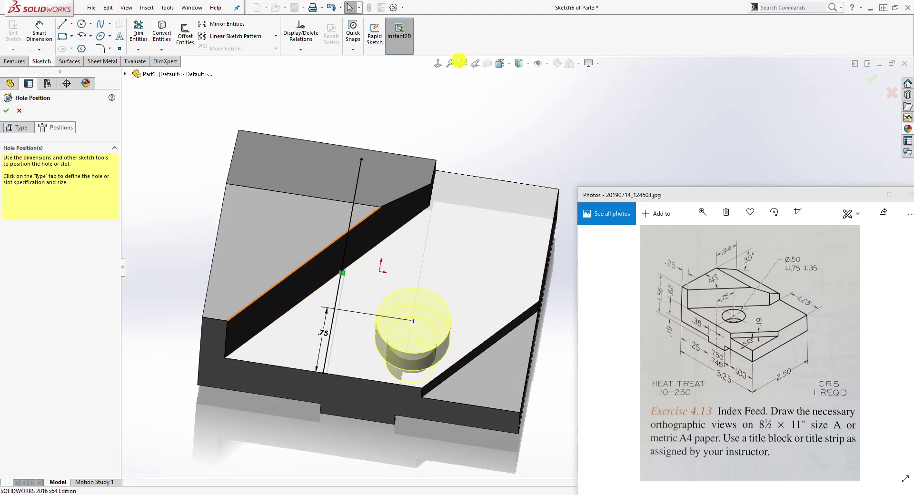
left_click(438, 63)
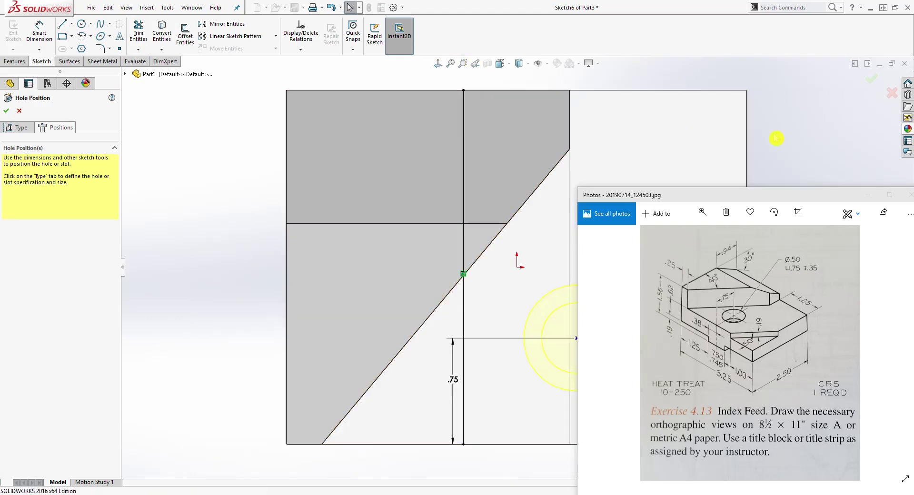
left_click(463, 153)
left_click(20, 262)
scroll(715, 138, "down", 2)
scroll(557, 142, "up", 3)
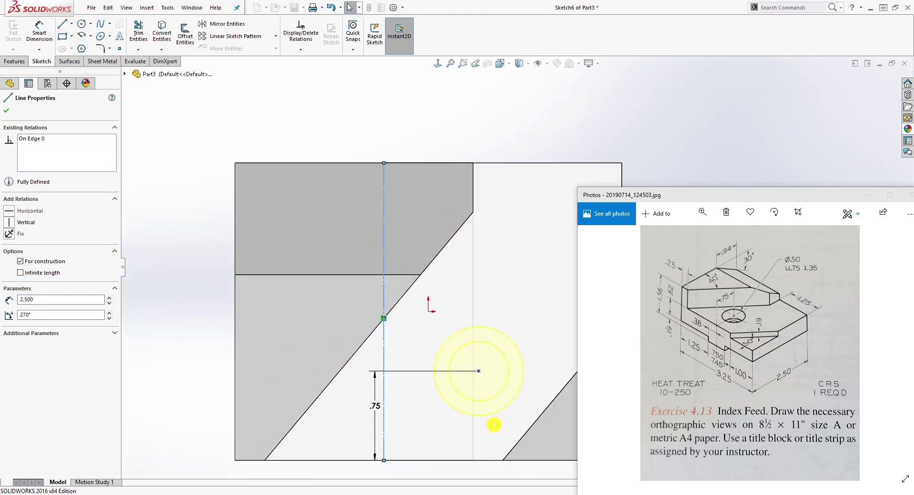
key("Escape")
Step: Dimension the hole centre 0.38 in from the construction line
right_click_drag(473, 478, 460, 381)
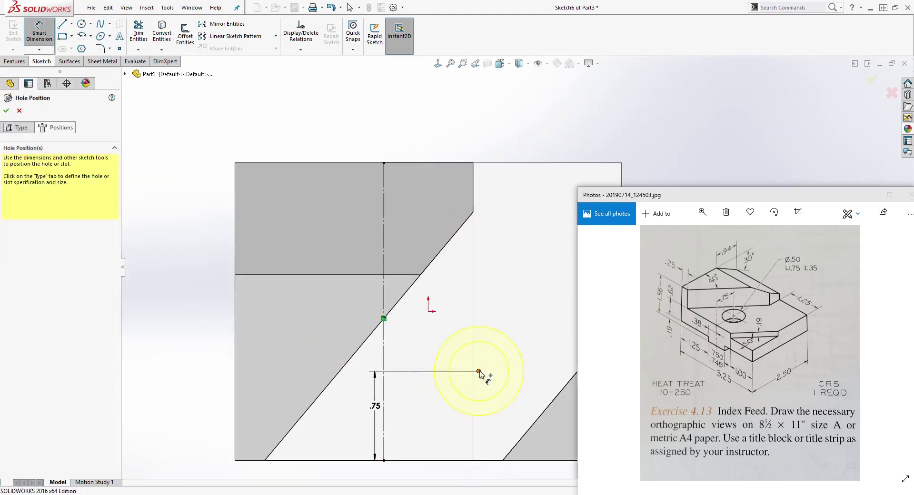
left_click(479, 371)
left_click(384, 370)
left_click(410, 425)
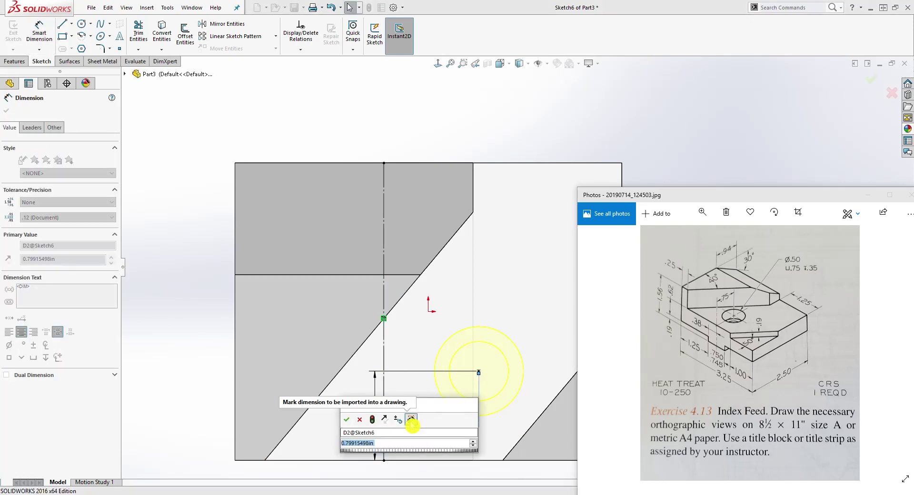
type(".38")
key("Return")
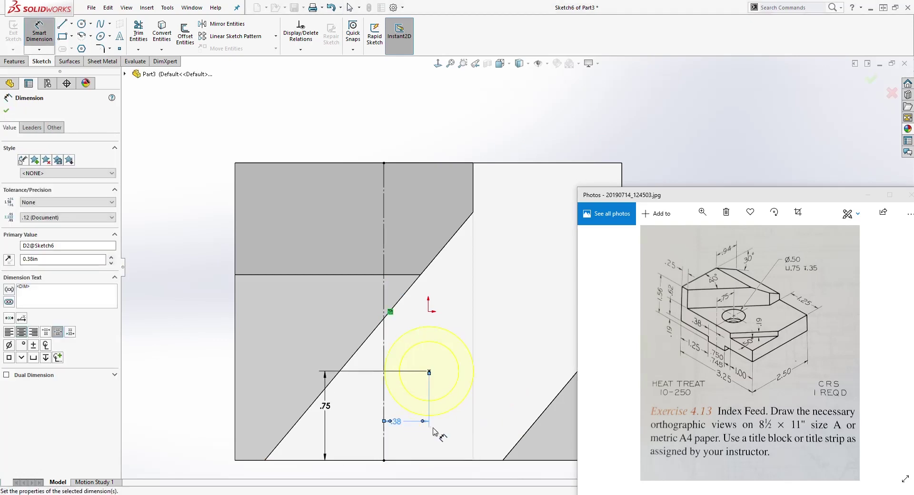
Step: Check the custom hole sizes of 0.5, 0.75 and 0.35 in, choose the Through All end condition, and create the counterbore hole
left_click(7, 110)
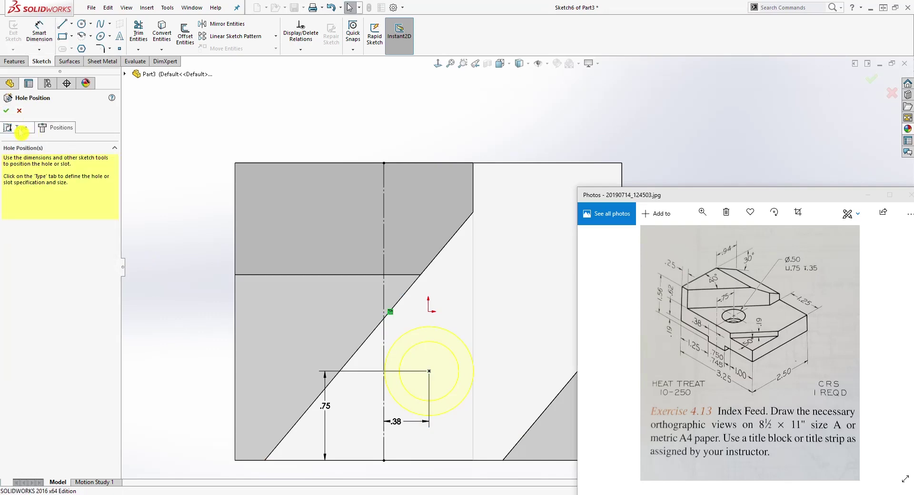
left_click(21, 127)
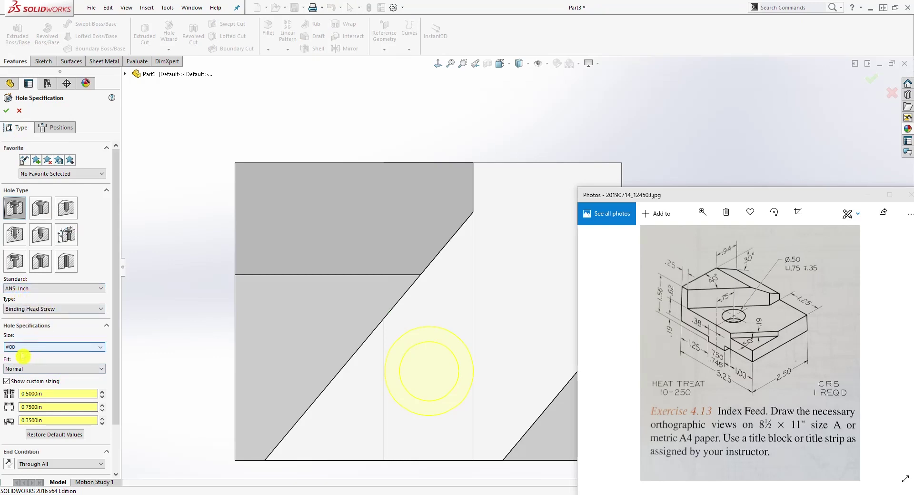
left_click(33, 409)
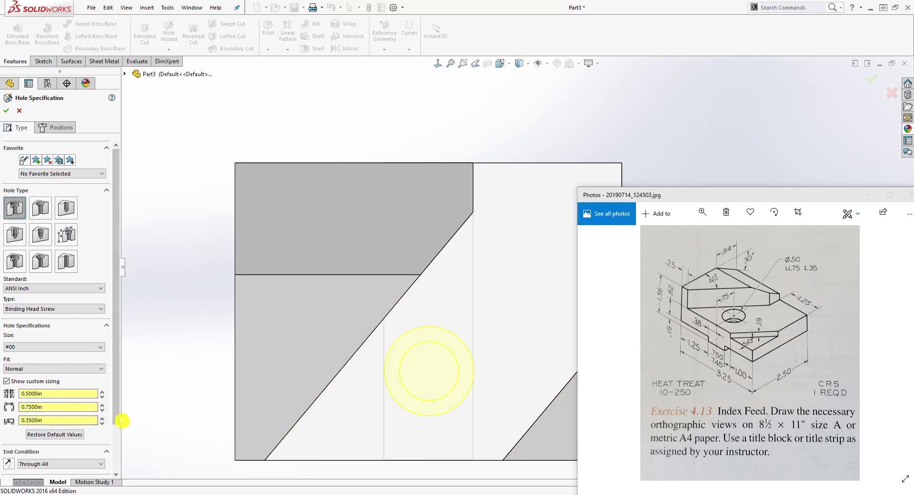
scroll(84, 441, "down", 2)
left_click(86, 425)
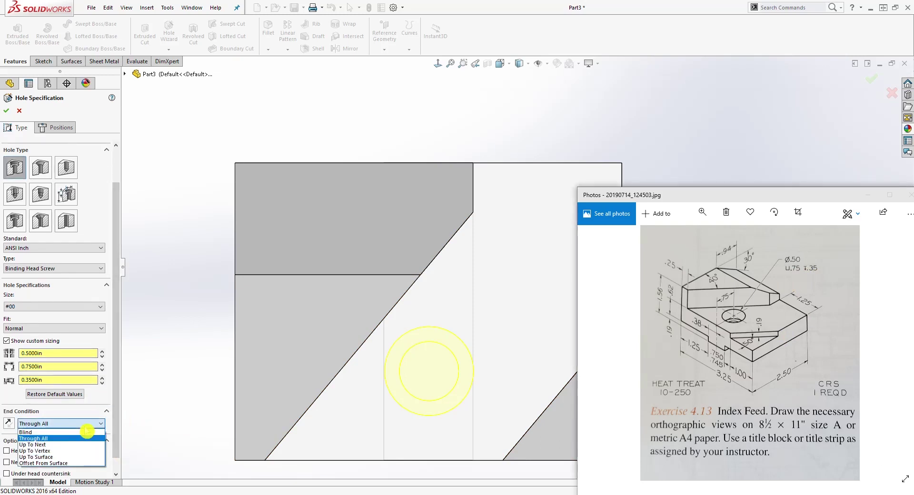
left_click(65, 439)
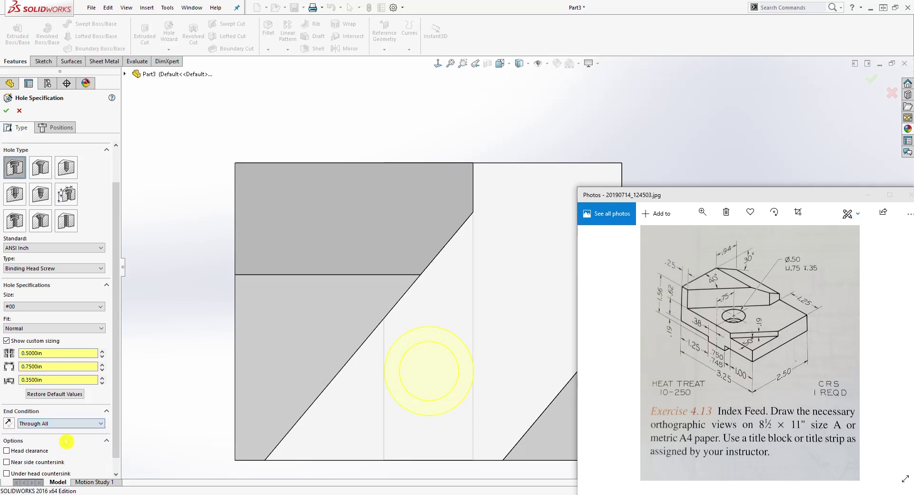
middle_click_drag(300, 397, 295, 235)
left_click(9, 123)
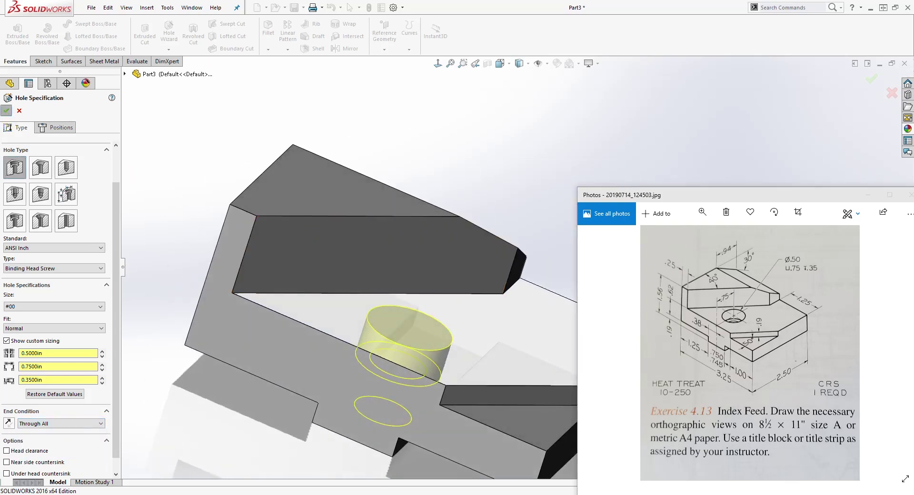
Step: Examine the counterbore hole, angled cuts and step of the finished part from several angles against the exercise drawing
scroll(793, 156, "up", 2)
scroll(791, 141, "down", 2)
scroll(336, 213, "up", 2)
middle_click_drag(336, 214, 393, 299)
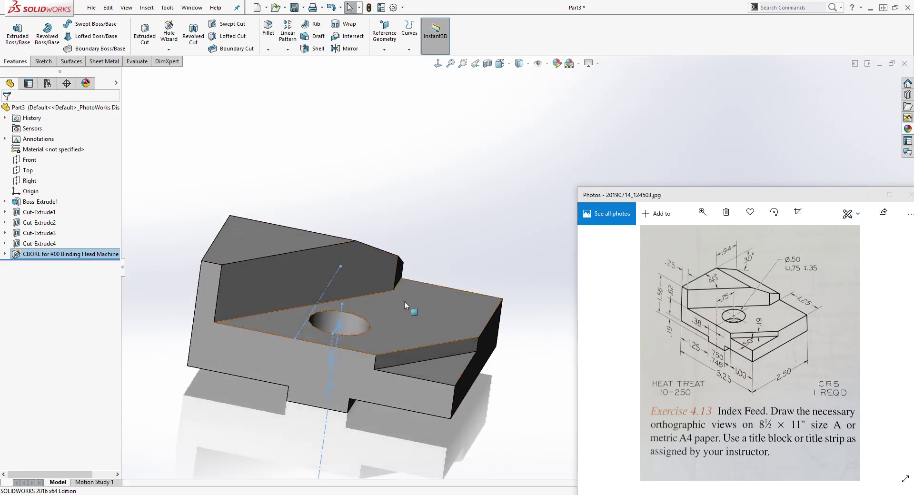
middle_click_drag(502, 354, 475, 373)
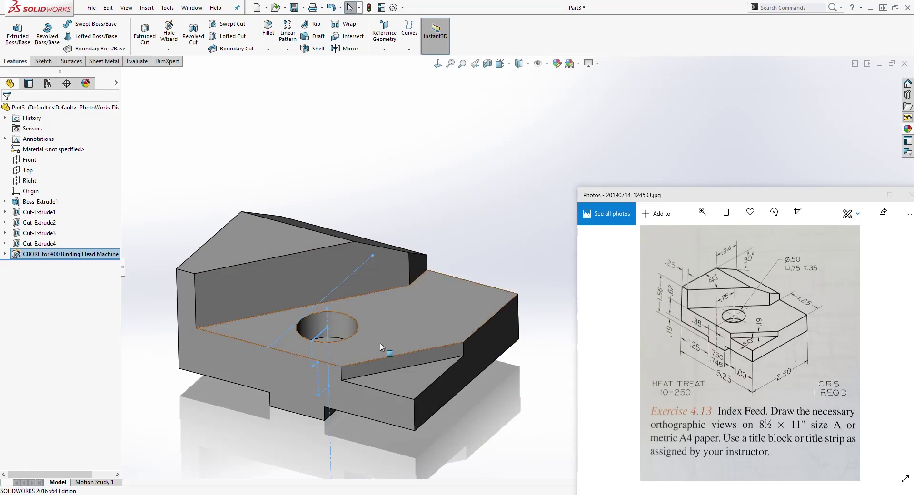
middle_click_drag(406, 355, 484, 182)
mouse_move(496, 265)
middle_mouse_down()
mouse_move(496, 327)
mouse_move(452, 442)
mouse_move(496, 367)
mouse_move(505, 235)
mouse_move(498, 395)
mouse_move(458, 320)
middle_mouse_up()
left_click(267, 111)
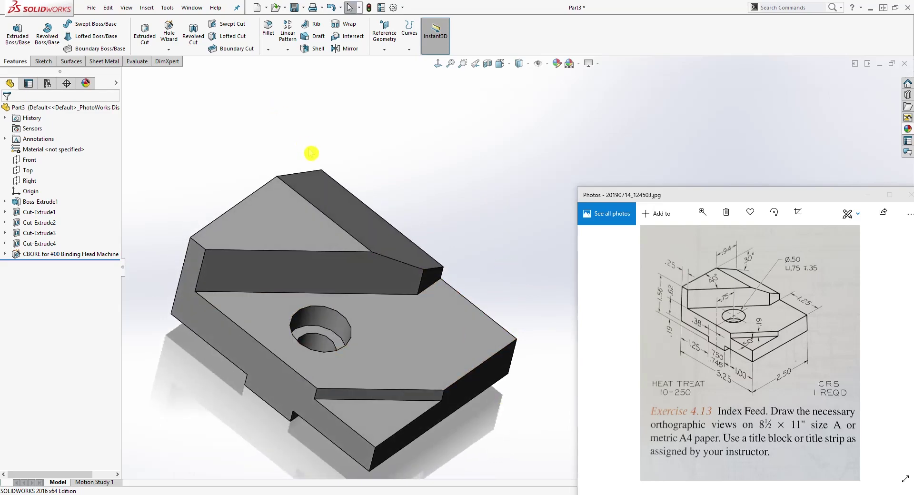